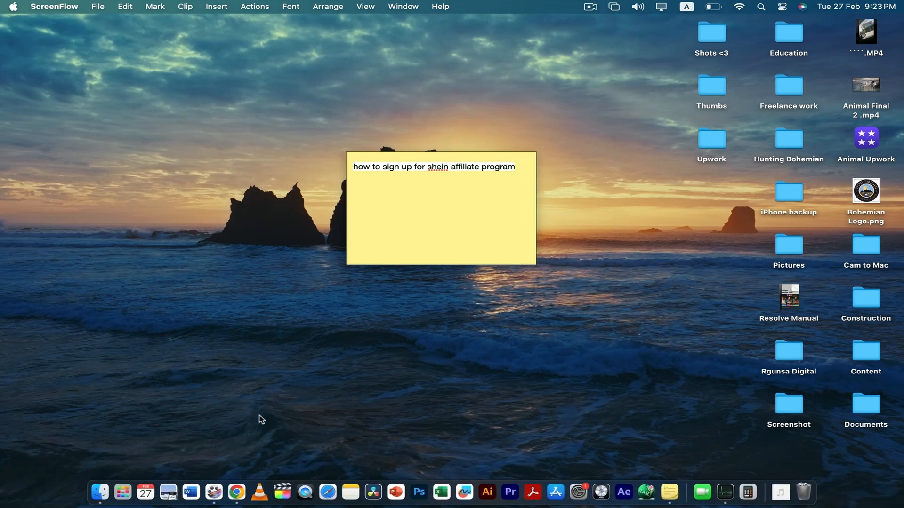
Open Chrome with the Person 1 profile, search for shein, and open the SHEIN US store site
{"action": "left_click", "coordinate": [239, 481]}
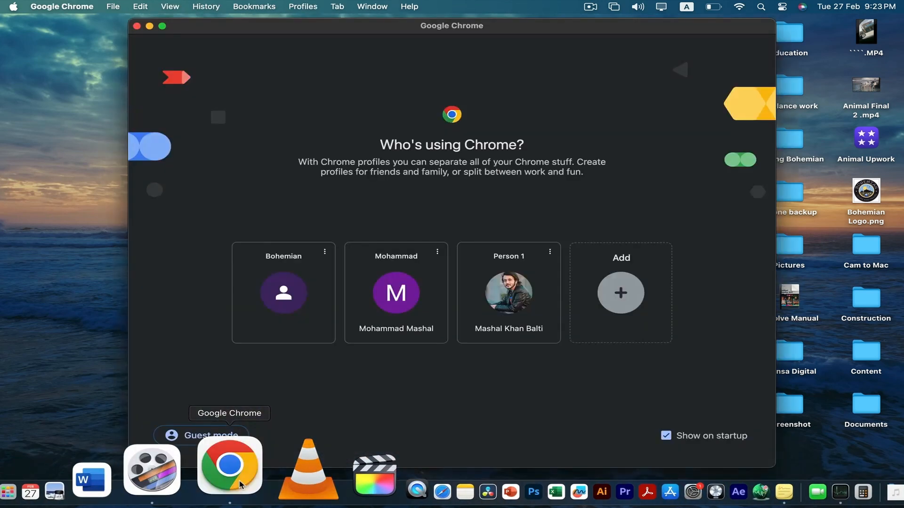
{"action": "left_click", "coordinate": [521, 286]}
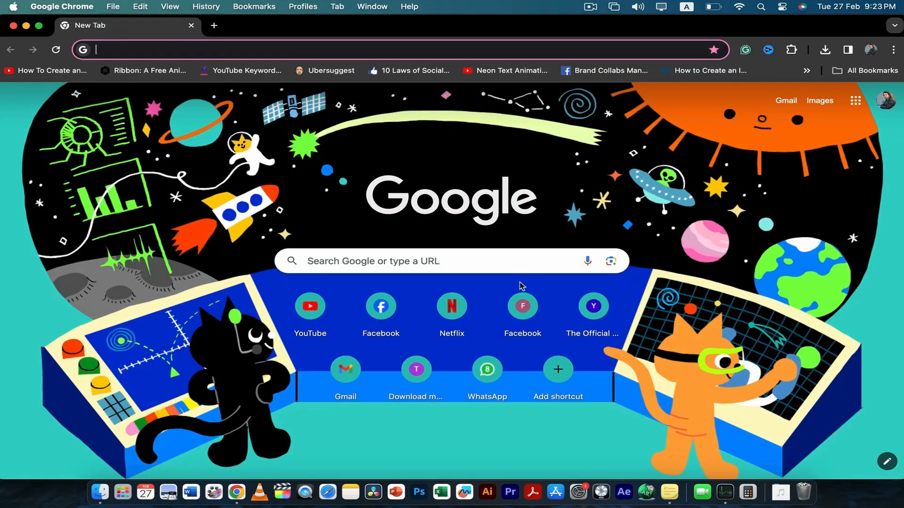
{"action": "type", "text": "she"}
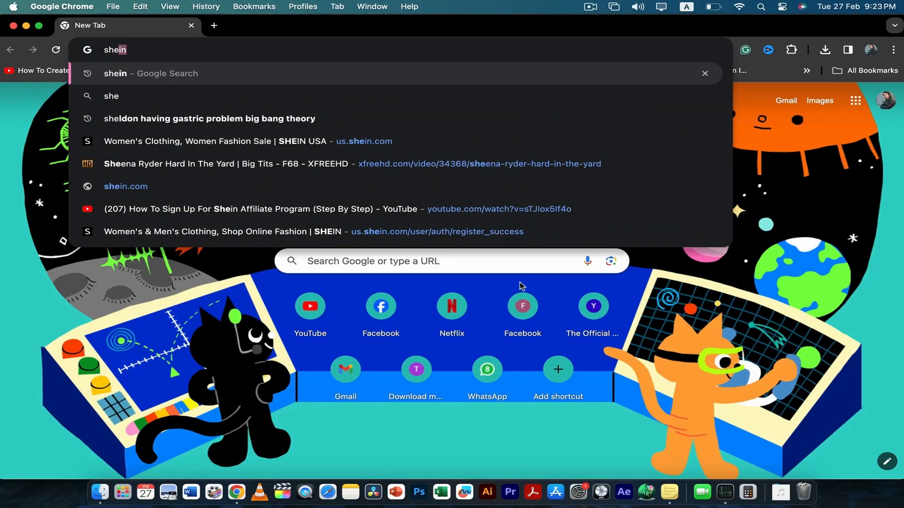
{"action": "key", "text": "Return"}
{"action": "left_click", "coordinate": [352, 207]}
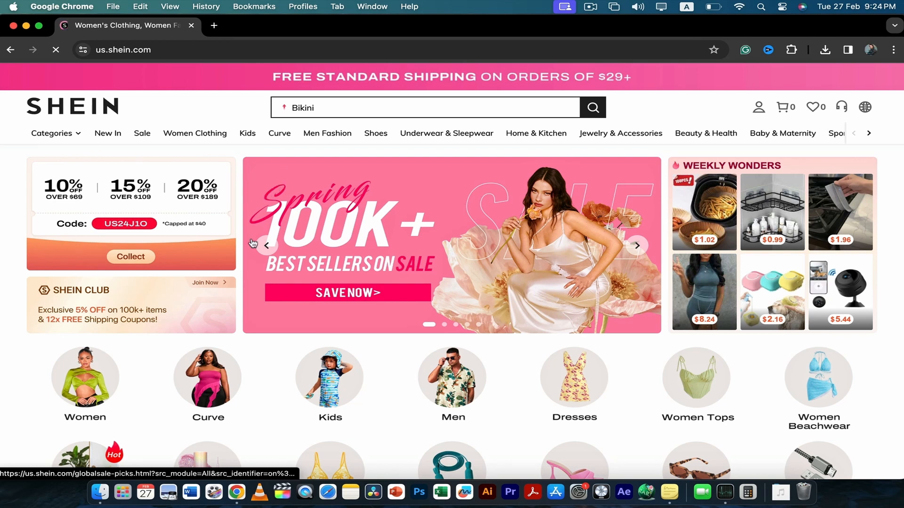
Look over the SHEIN homepage, including its categories, flash sale, trending brands and recommended products
{"action": "scroll", "coordinate": [253, 243], "scroll_direction": "down", "scroll_amount": 1}
{"action": "scroll", "coordinate": [253, 244], "scroll_direction": "up", "scroll_amount": 1}
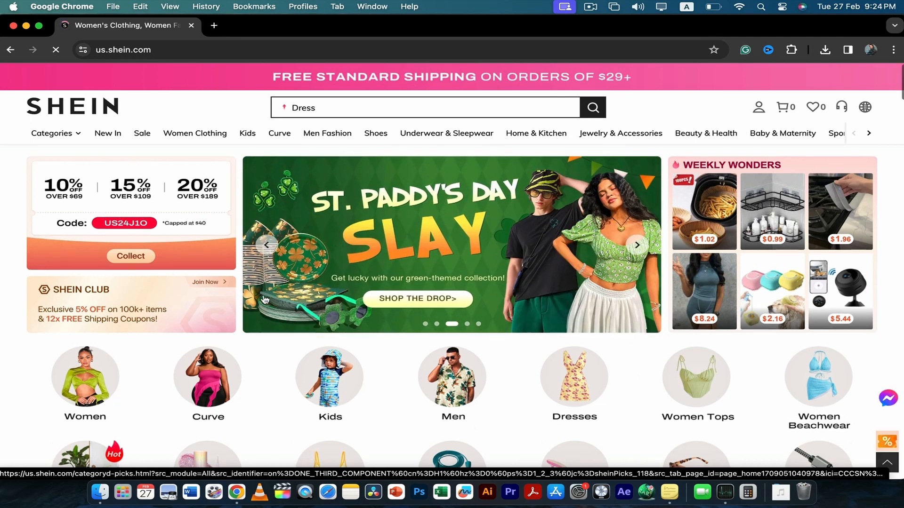
{"action": "scroll", "coordinate": [263, 299], "scroll_direction": "down", "scroll_amount": 4}
{"action": "scroll", "coordinate": [265, 300], "scroll_direction": "down", "scroll_amount": 10}
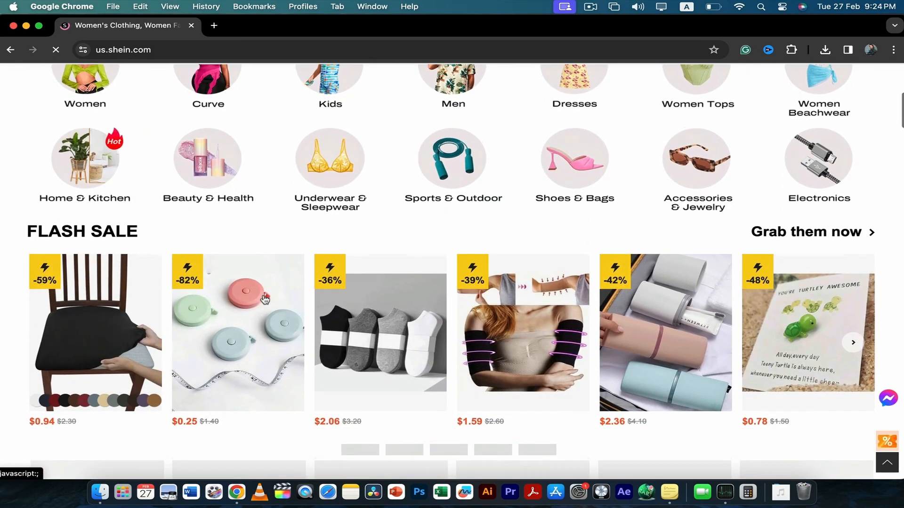
{"action": "scroll", "coordinate": [265, 300], "scroll_direction": "up", "scroll_amount": 10}
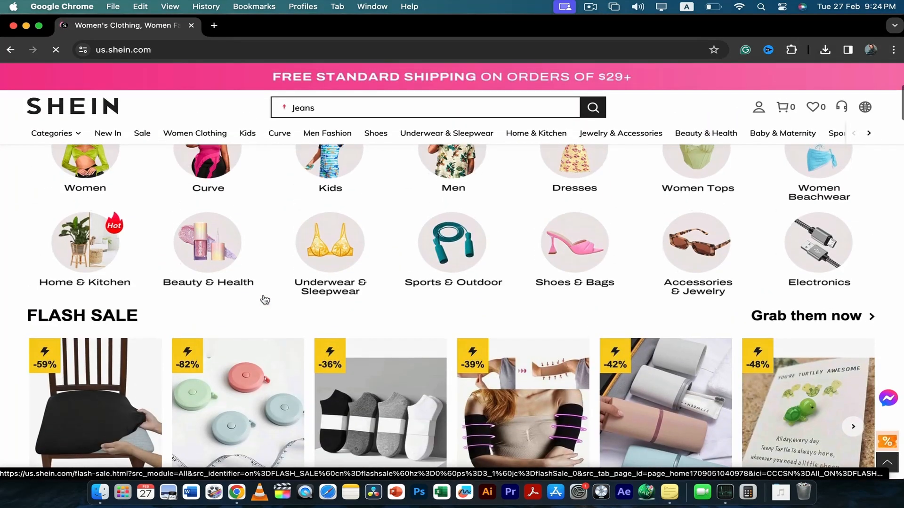
{"action": "scroll", "coordinate": [265, 300], "scroll_direction": "down", "scroll_amount": 11}
{"action": "scroll", "coordinate": [265, 300], "scroll_direction": "down", "scroll_amount": 20}
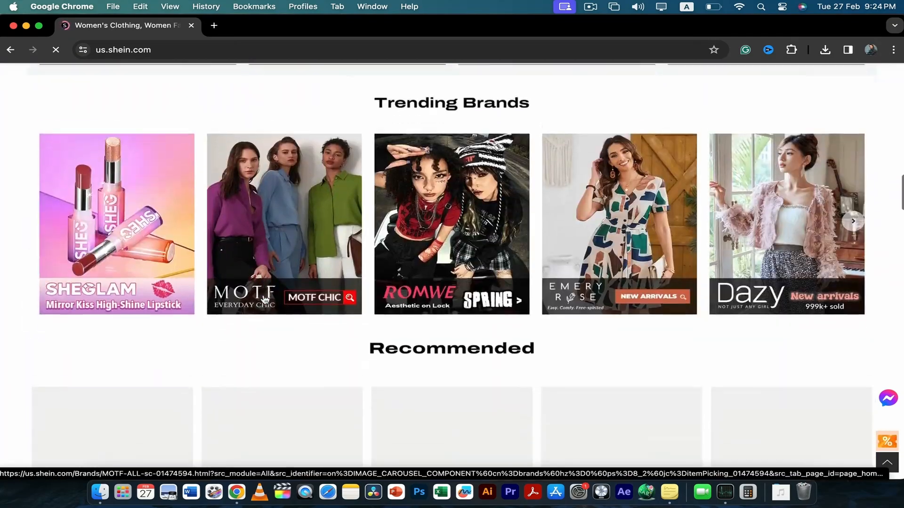
{"action": "scroll", "coordinate": [265, 300], "scroll_direction": "up", "scroll_amount": 12}
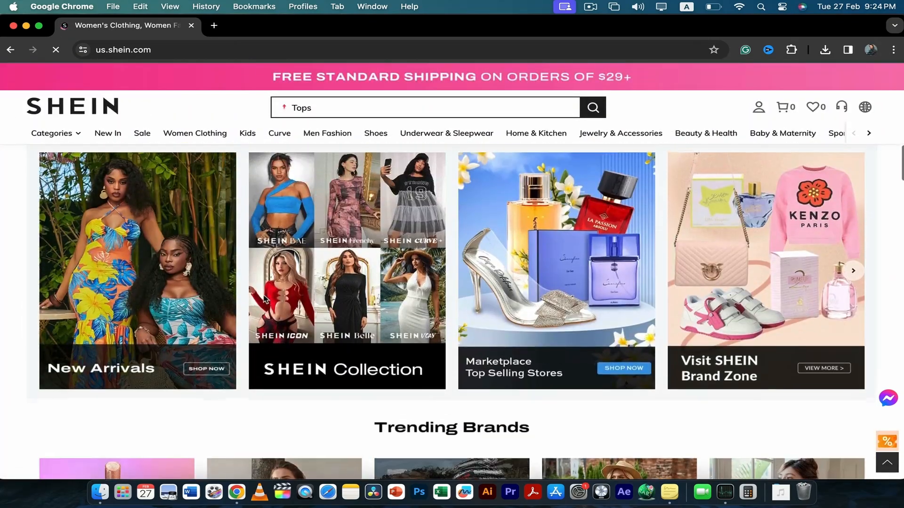
{"action": "scroll", "coordinate": [265, 300], "scroll_direction": "down", "scroll_amount": 15}
{"action": "scroll", "coordinate": [265, 300], "scroll_direction": "down", "scroll_amount": 9}
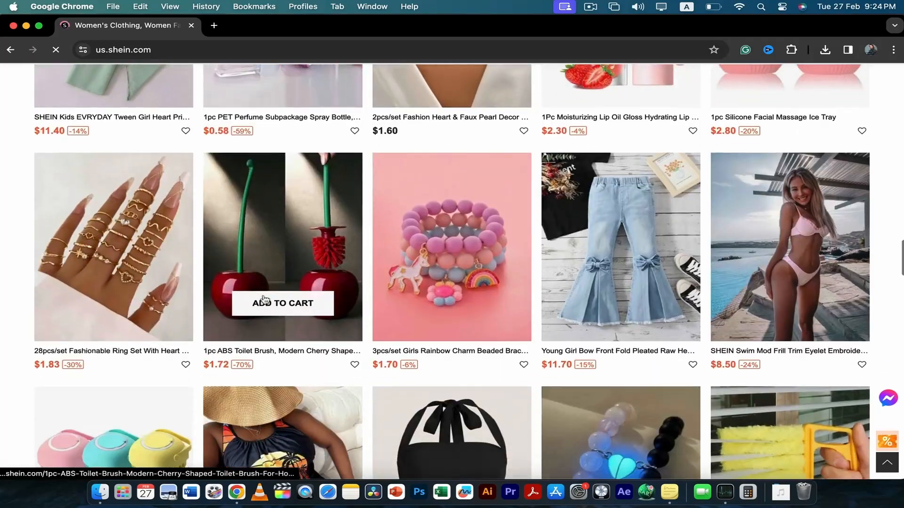
{"action": "scroll", "coordinate": [265, 300], "scroll_direction": "down", "scroll_amount": 5}
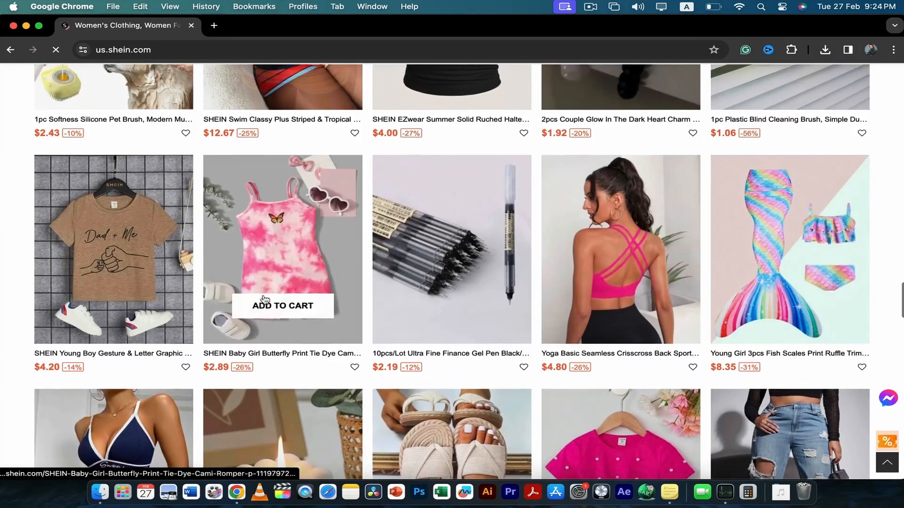
{"action": "scroll", "coordinate": [265, 300], "scroll_direction": "up", "scroll_amount": 20}
{"action": "scroll", "coordinate": [265, 300], "scroll_direction": "up", "scroll_amount": 10}
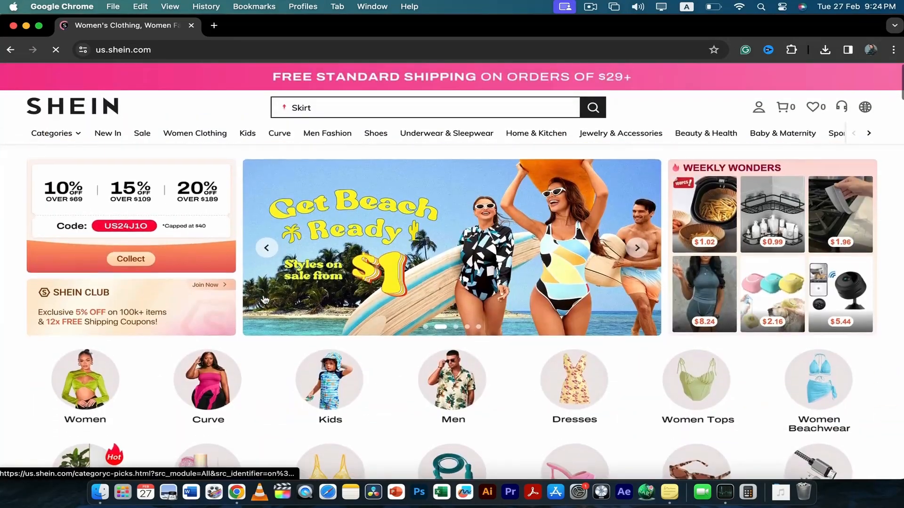
{"action": "mouse_move", "coordinate": [170, 136]}
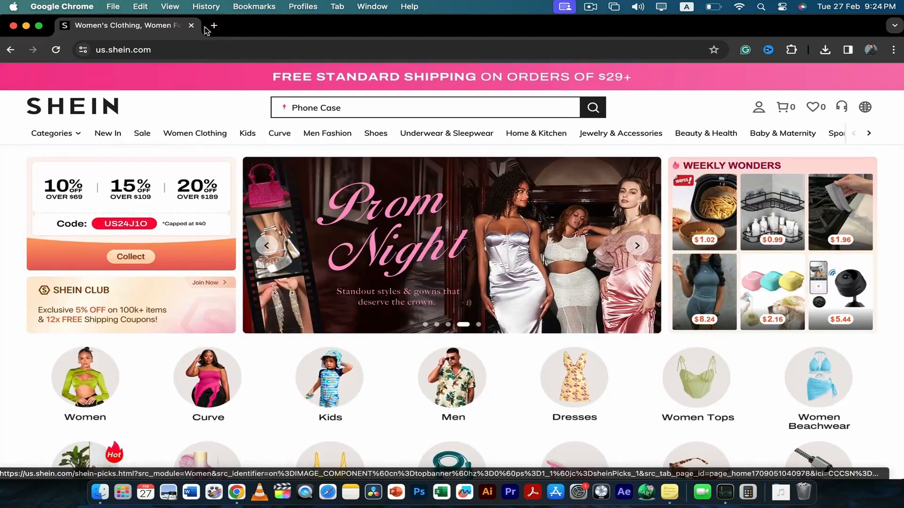
Search for cj affiliate in a new browser tab and open the CJ Affiliate website
{"action": "left_click", "coordinate": [213, 26]}
{"action": "type", "text": "cj"}
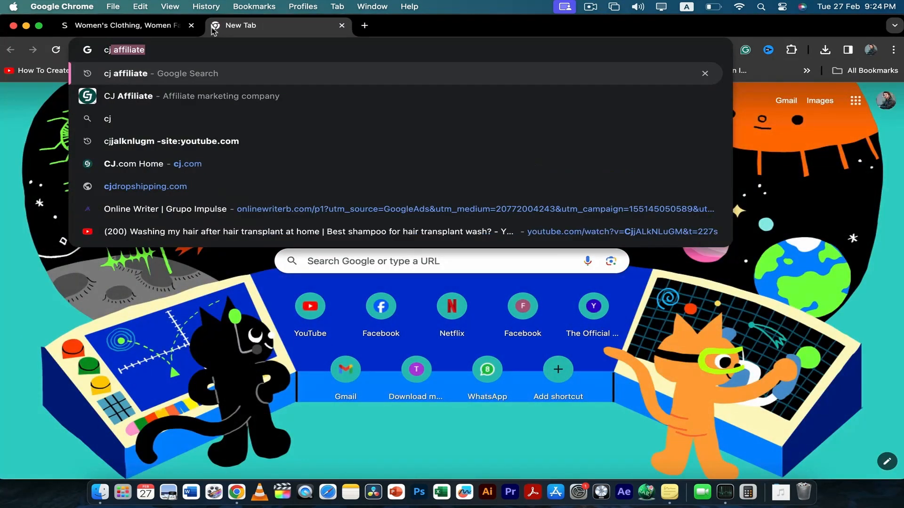
{"action": "key", "text": "Return"}
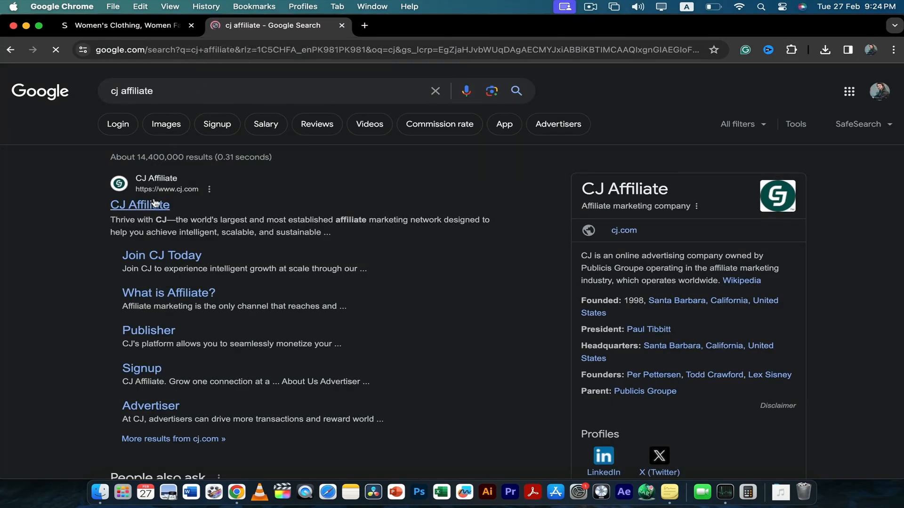
{"action": "left_click", "coordinate": [154, 203]}
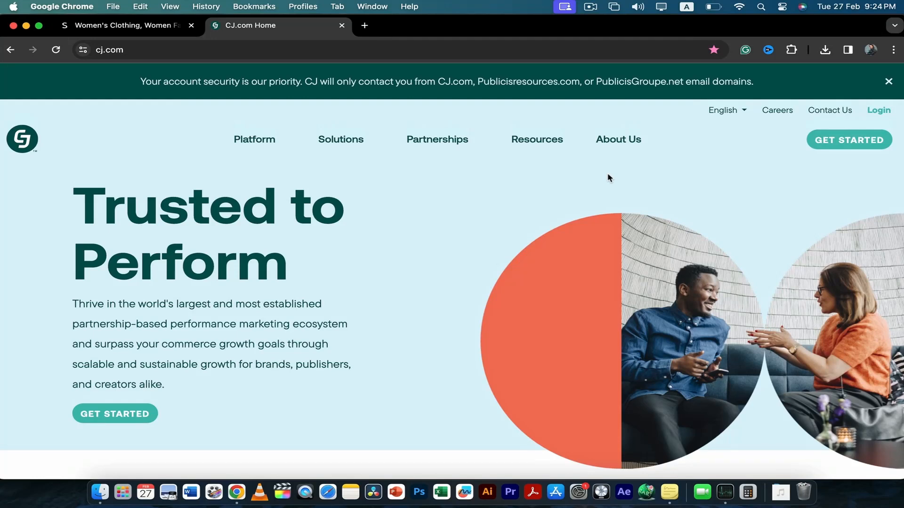
Go to CJ's join page and open the sign-up form for publishers and influencers
{"action": "left_click", "coordinate": [878, 111]}
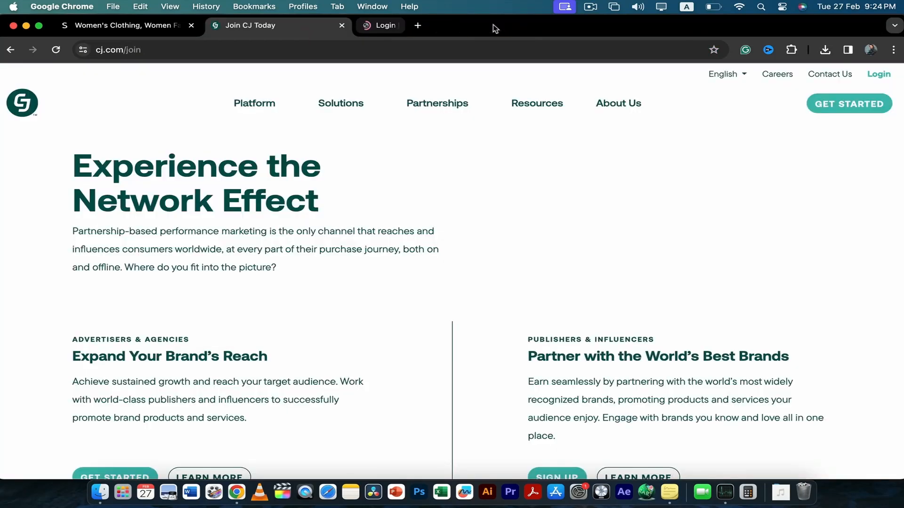
{"action": "left_click", "coordinate": [492, 25]}
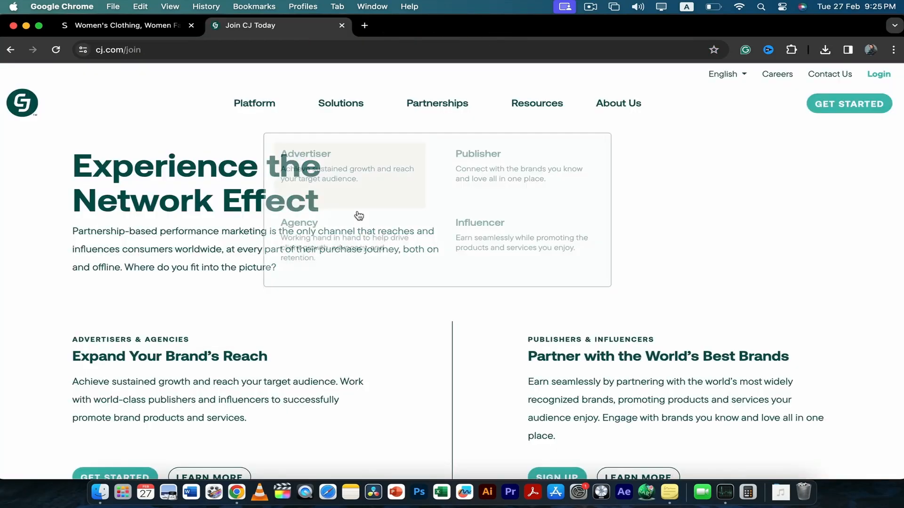
{"action": "scroll", "coordinate": [403, 225], "scroll_direction": "down", "scroll_amount": 3}
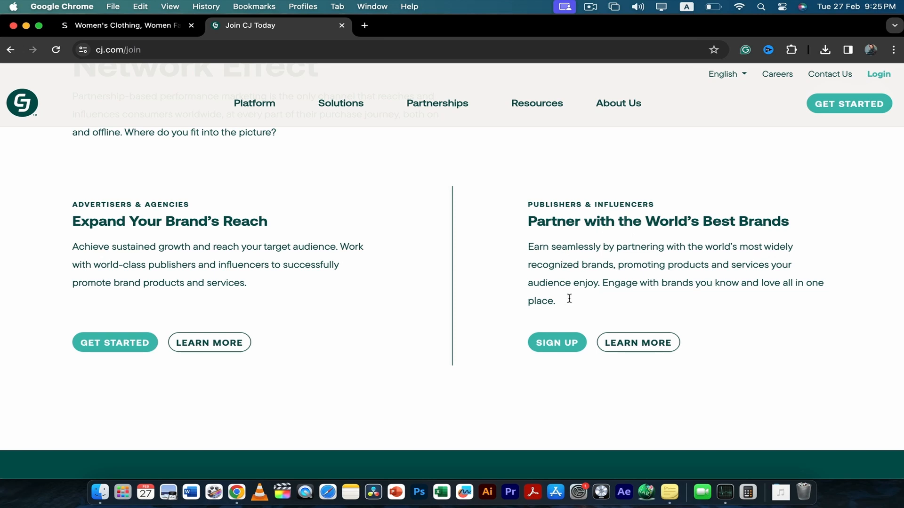
{"action": "left_click", "coordinate": [557, 343]}
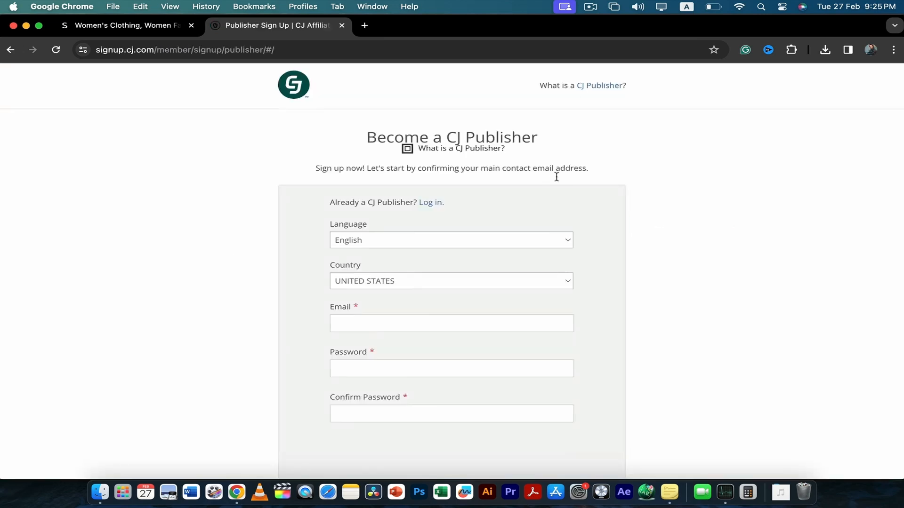
Complete the publisher sign-up form with country Pakistan, the contact email and the account password, and submit it for email verification
{"action": "scroll", "coordinate": [527, 240], "scroll_direction": "down", "scroll_amount": 1}
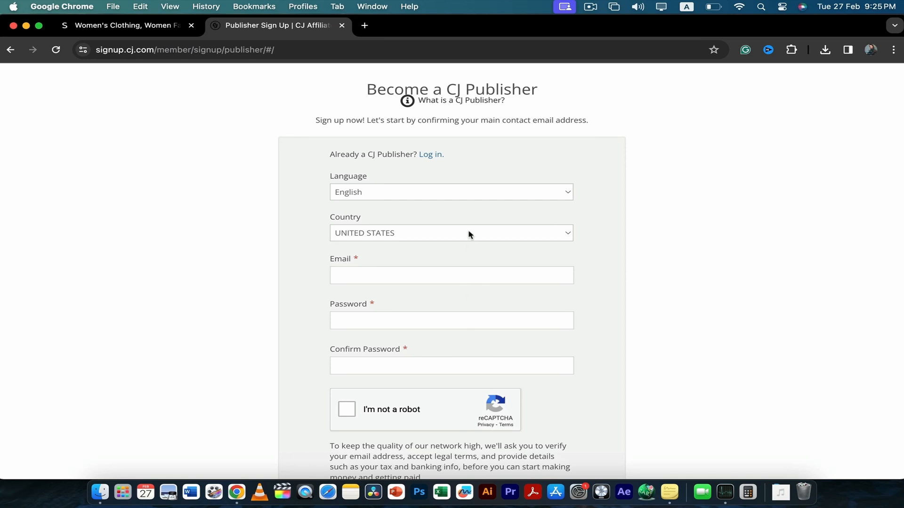
{"action": "scroll", "coordinate": [470, 235], "scroll_direction": "down", "scroll_amount": 2}
{"action": "scroll", "coordinate": [468, 236], "scroll_direction": "up", "scroll_amount": 2}
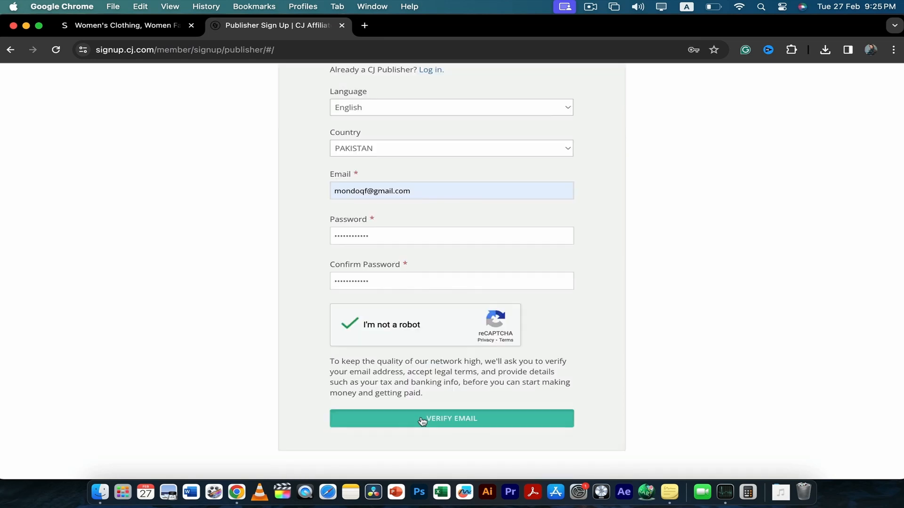
{"action": "left_click", "coordinate": [423, 420]}
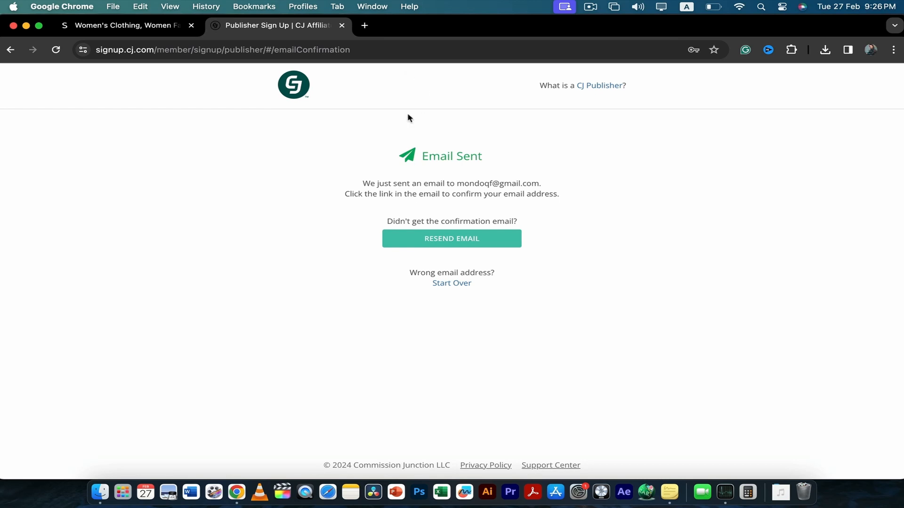
Open the CJ Affiliate confirmation email in the Gmail inbox and follow its link to create the publisher account
{"action": "left_click", "coordinate": [365, 25]}
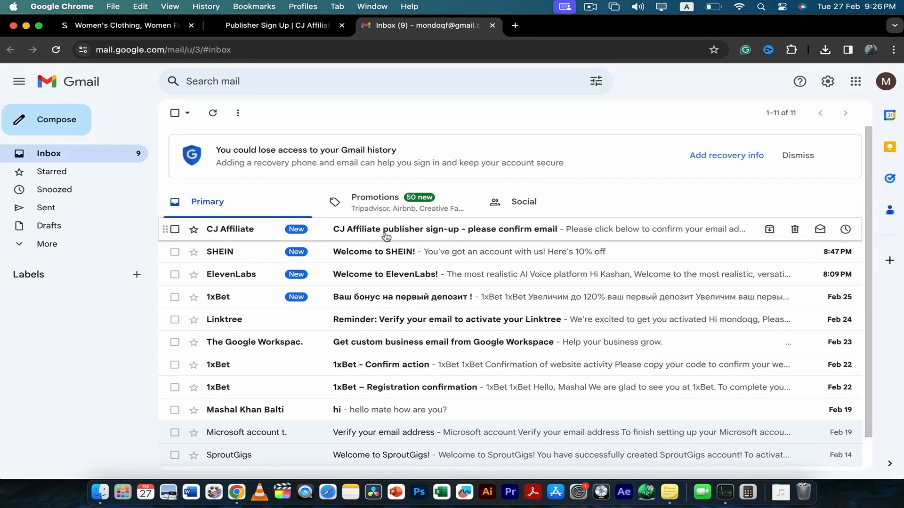
{"action": "left_click", "coordinate": [386, 236]}
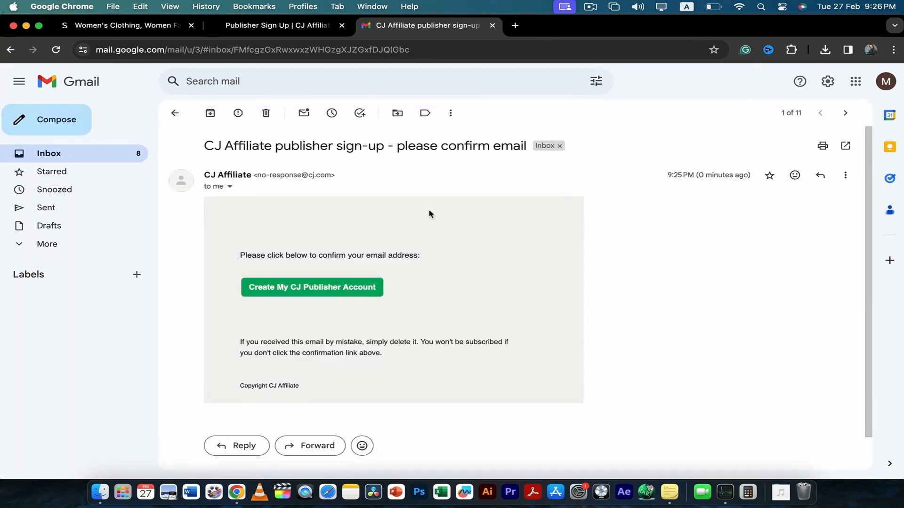
{"action": "left_click", "coordinate": [338, 292]}
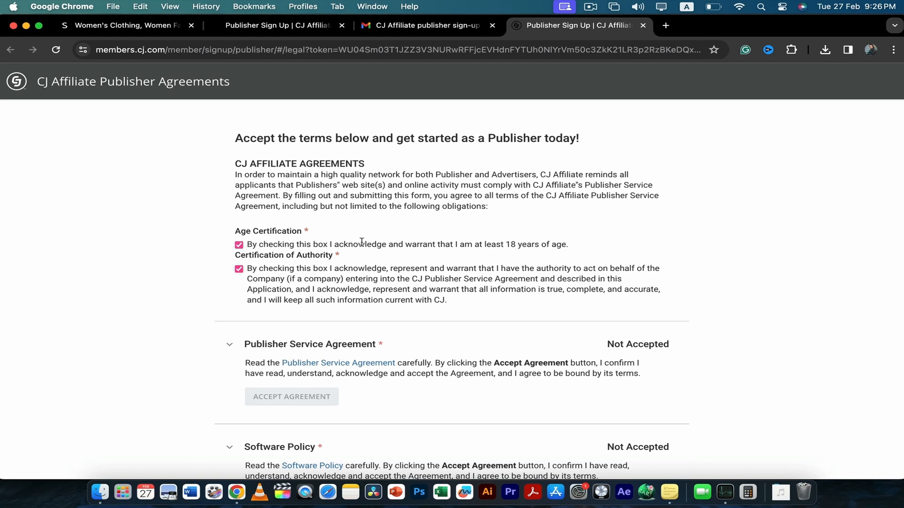
Read through the Publisher Service Agreement, close its window and accept the agreement
{"action": "scroll", "coordinate": [361, 242], "scroll_direction": "down", "scroll_amount": 5}
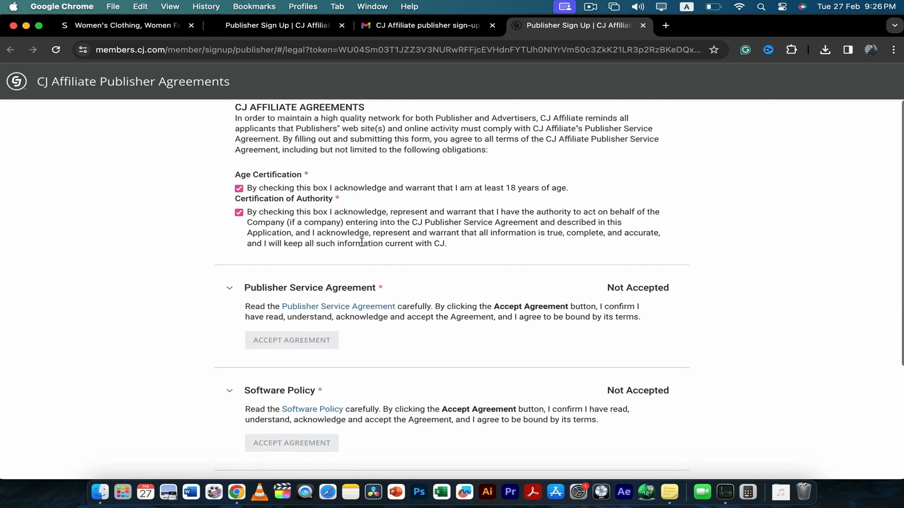
{"action": "scroll", "coordinate": [329, 278], "scroll_direction": "down", "scroll_amount": 1}
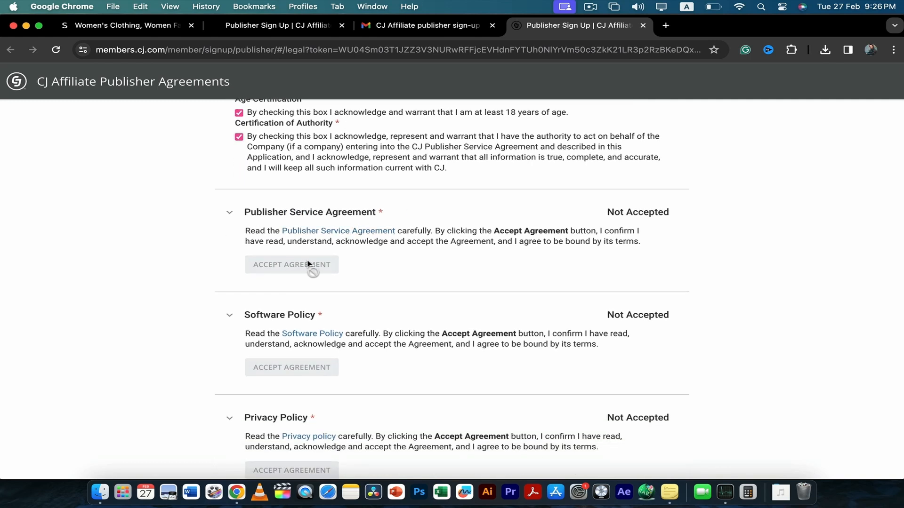
{"action": "left_click", "coordinate": [338, 235]}
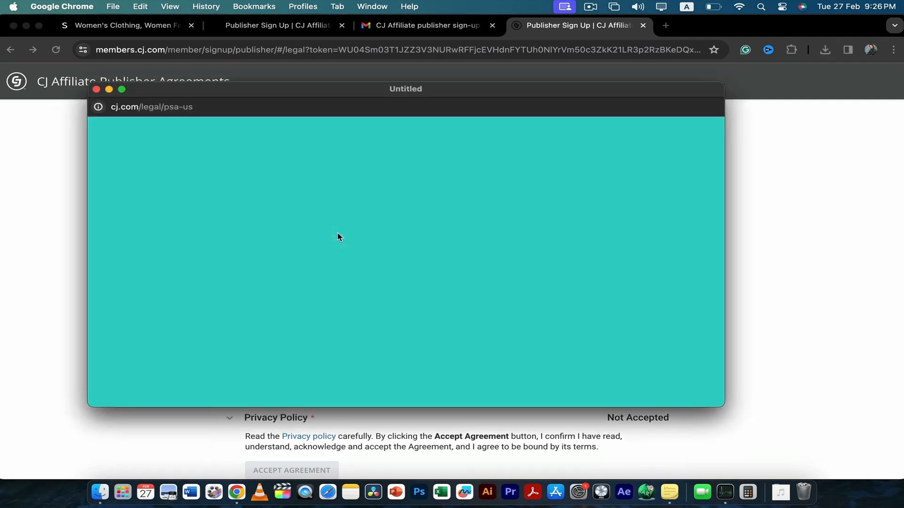
{"action": "scroll", "coordinate": [317, 240], "scroll_direction": "down", "scroll_amount": 15}
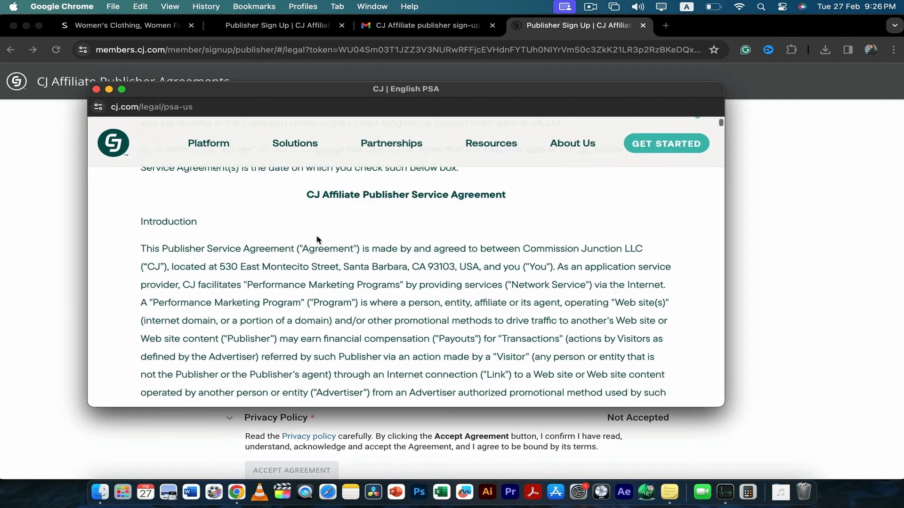
{"action": "scroll", "coordinate": [317, 240], "scroll_direction": "down", "scroll_amount": 5}
{"action": "scroll", "coordinate": [317, 240], "scroll_direction": "up", "scroll_amount": 15}
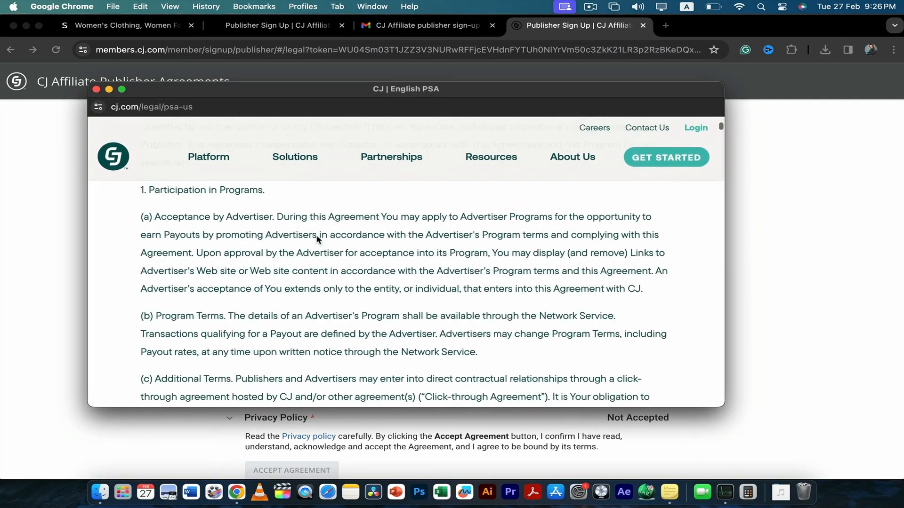
{"action": "scroll", "coordinate": [317, 240], "scroll_direction": "down", "scroll_amount": 1}
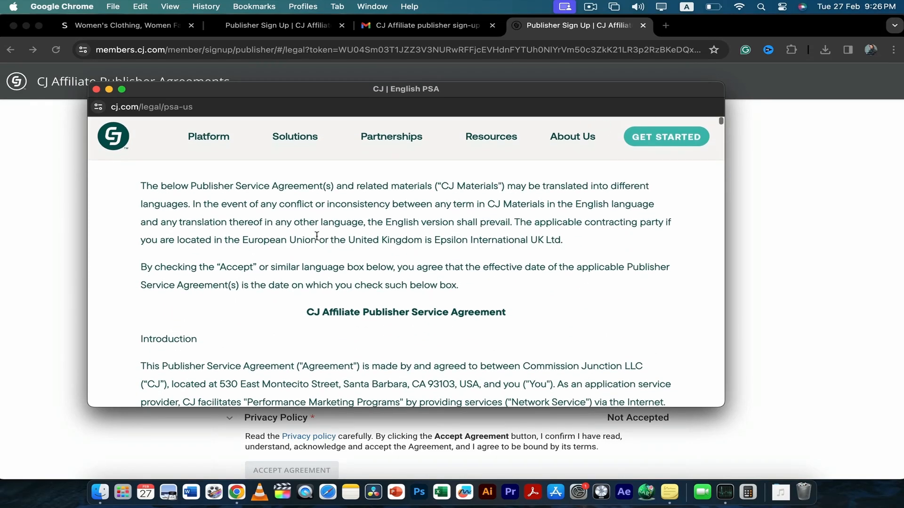
{"action": "scroll", "coordinate": [317, 236], "scroll_direction": "down", "scroll_amount": 20}
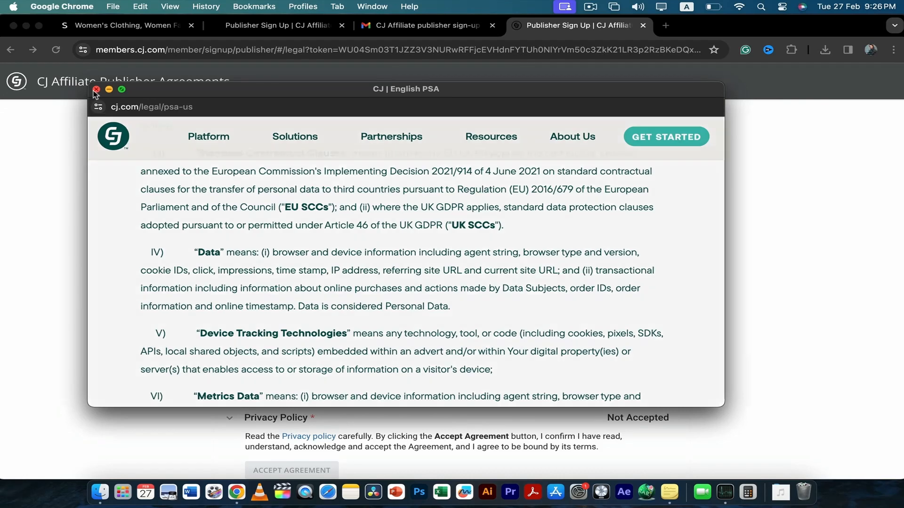
{"action": "left_click", "coordinate": [96, 89]}
{"action": "left_click", "coordinate": [258, 263]}
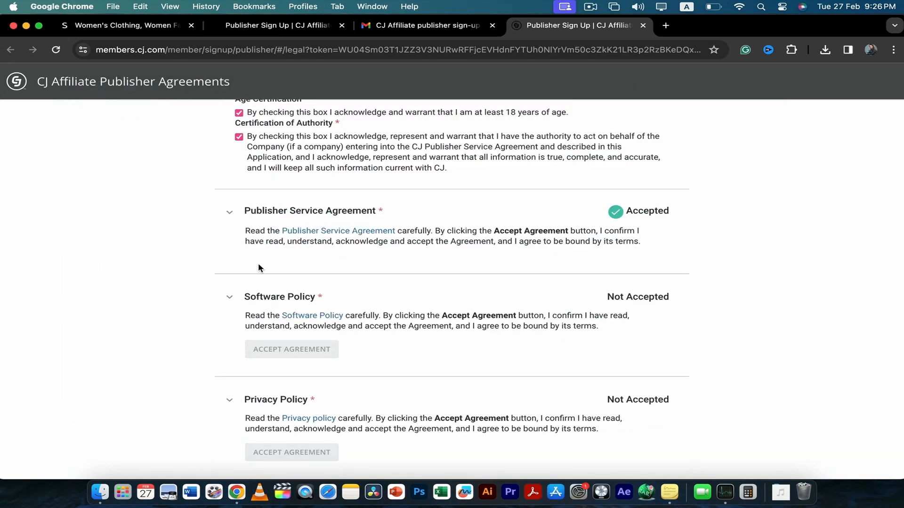
Accept the Software Policy and the Privacy Policy in the publisher agreements
{"action": "scroll", "coordinate": [310, 315], "scroll_direction": "down", "scroll_amount": 3}
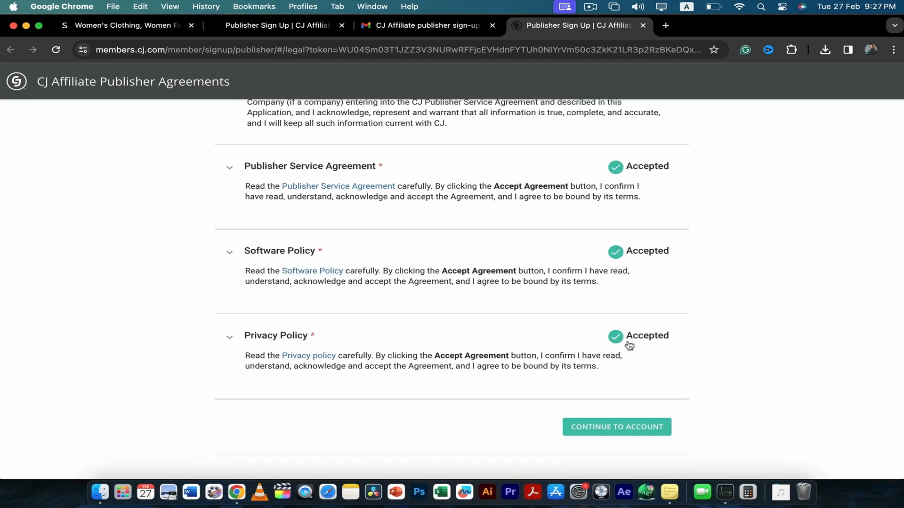
{"action": "scroll", "coordinate": [628, 345], "scroll_direction": "up", "scroll_amount": 5}
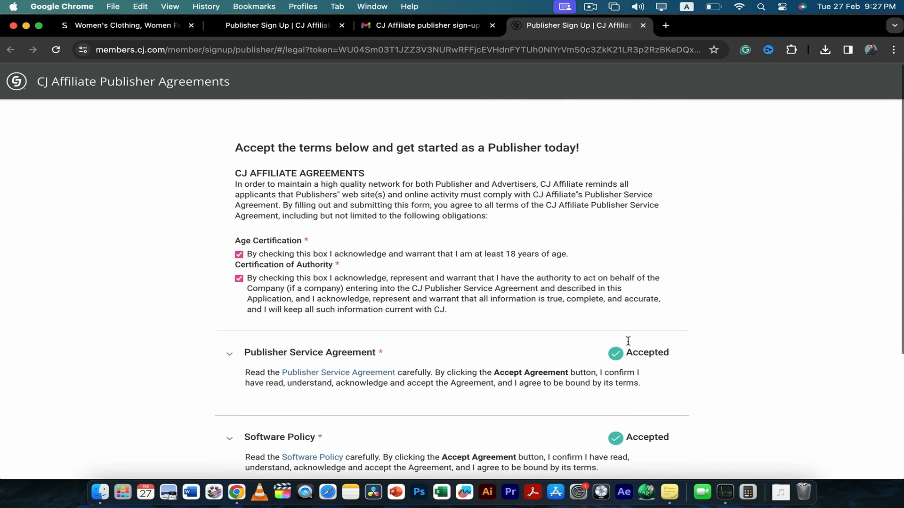
Continue from the accepted agreements to the account and log in with the saved email and account password
{"action": "scroll", "coordinate": [629, 346], "scroll_direction": "down", "scroll_amount": 1}
{"action": "scroll", "coordinate": [628, 345], "scroll_direction": "down", "scroll_amount": 8}
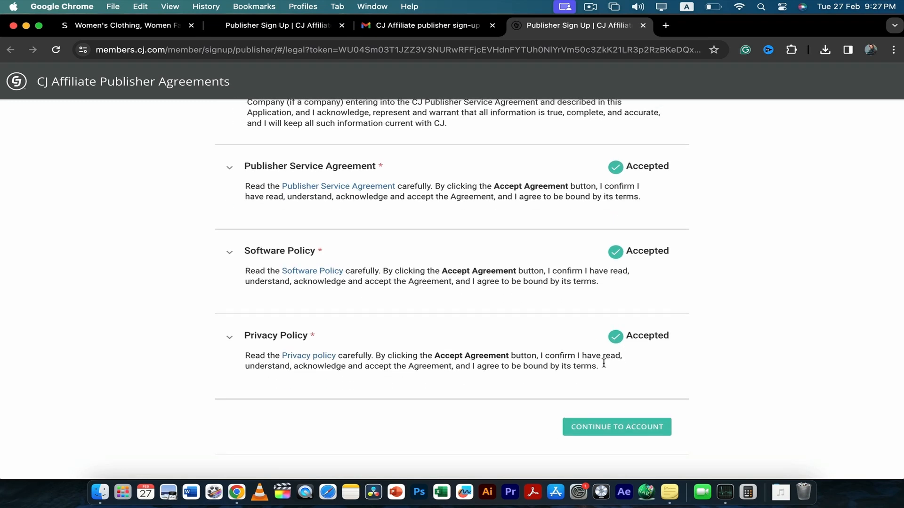
{"action": "left_click", "coordinate": [614, 434]}
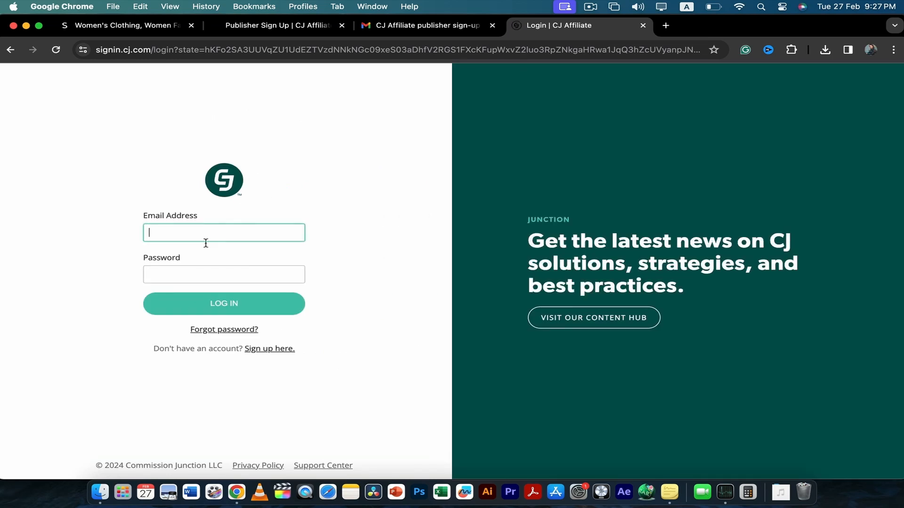
{"action": "left_click", "coordinate": [203, 226]}
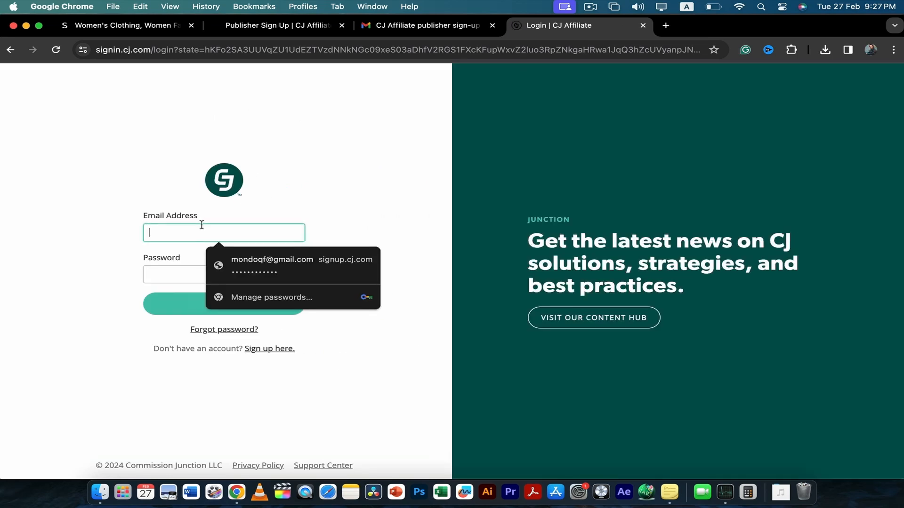
{"action": "left_click", "coordinate": [240, 264]}
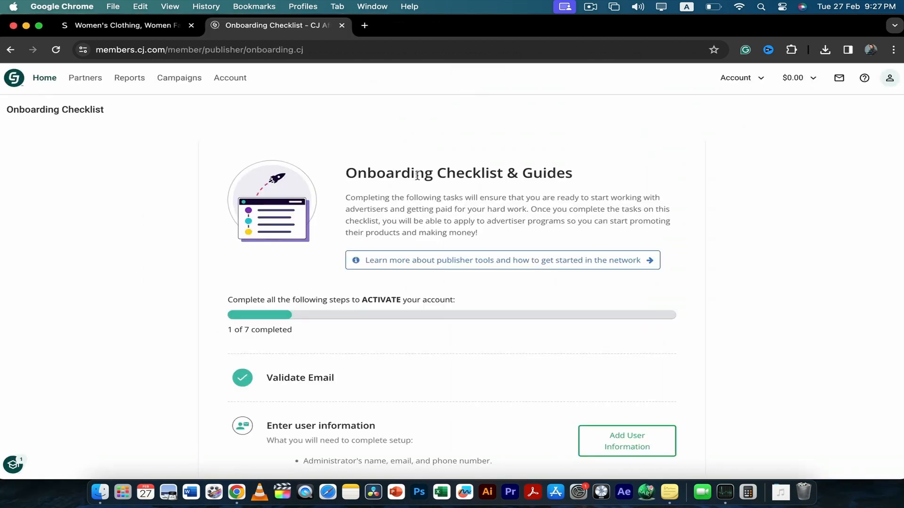
Look over the onboarding checklist and open the account's Network Profile
{"action": "scroll", "coordinate": [333, 313], "scroll_direction": "down", "scroll_amount": 5}
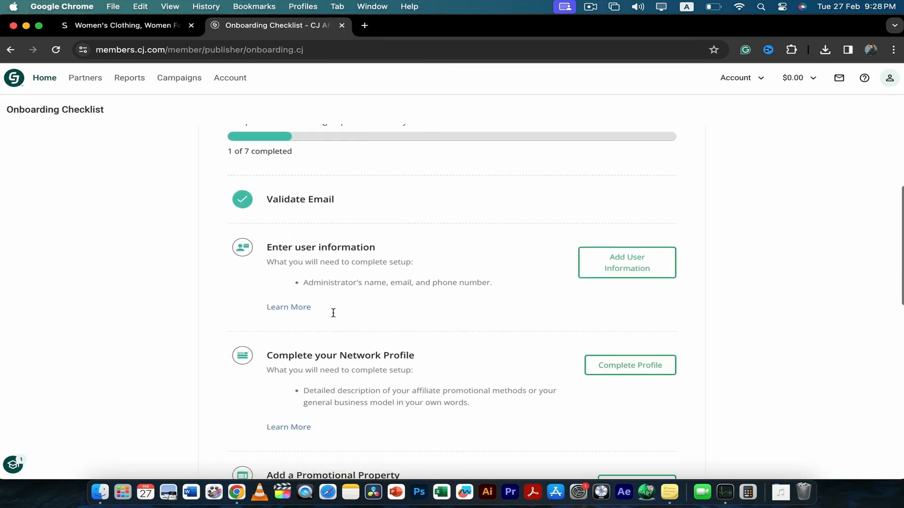
{"action": "scroll", "coordinate": [333, 313], "scroll_direction": "up", "scroll_amount": 5}
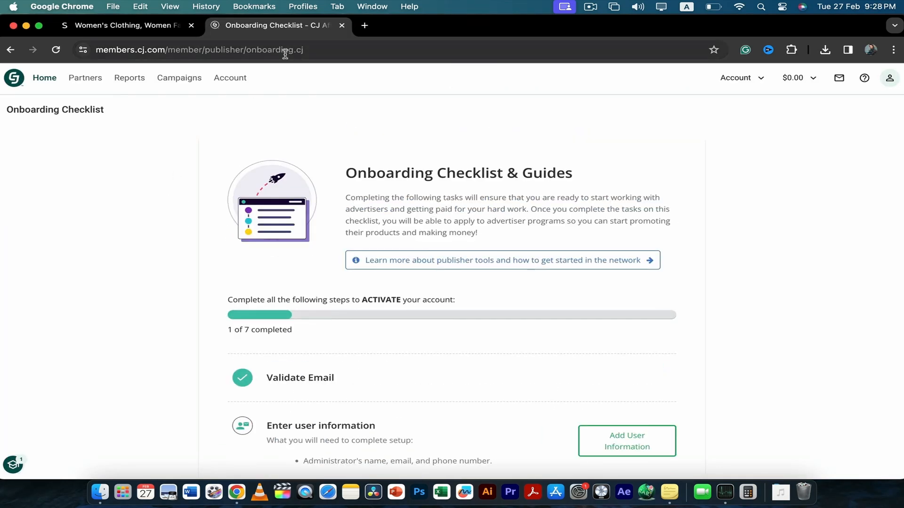
{"action": "left_click", "coordinate": [231, 81]}
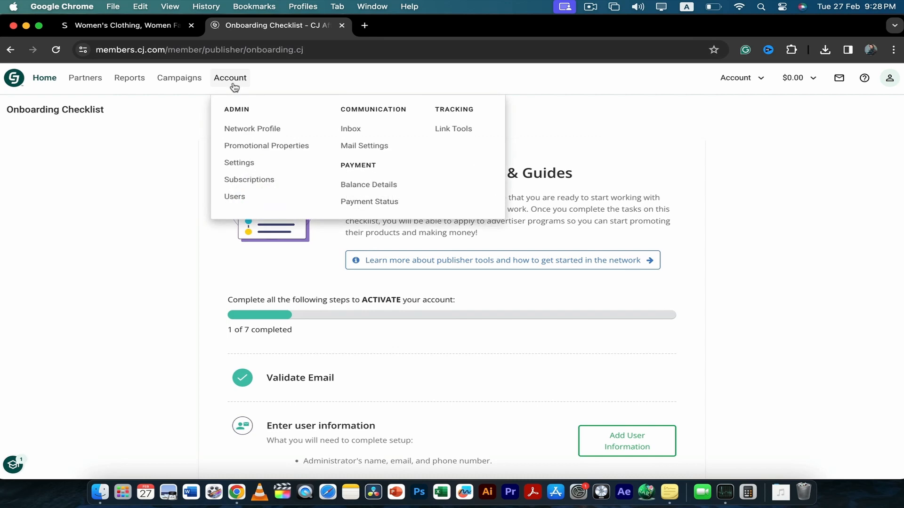
{"action": "left_click", "coordinate": [252, 129]}
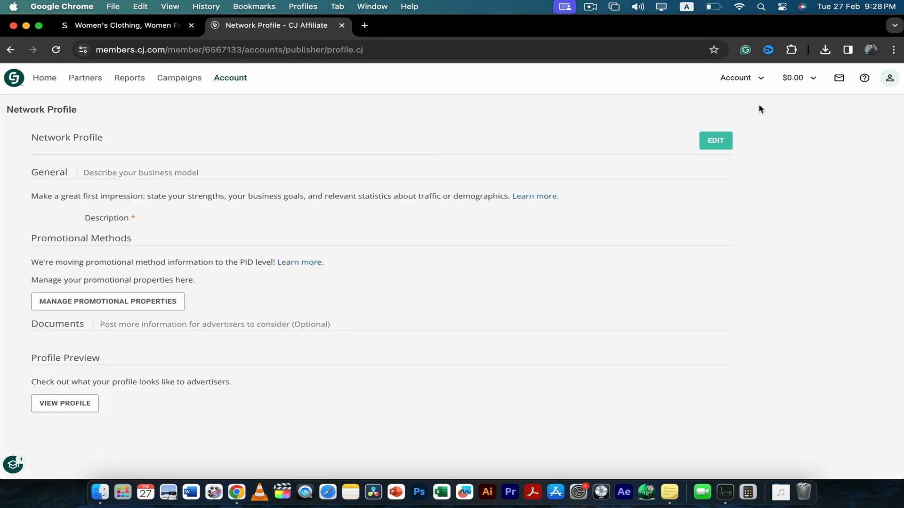
Fill in the Network Profile description with an introduction as content creator, digital marketer and social media analyst running a YouTube channel, and save it
{"action": "left_click", "coordinate": [715, 141]}
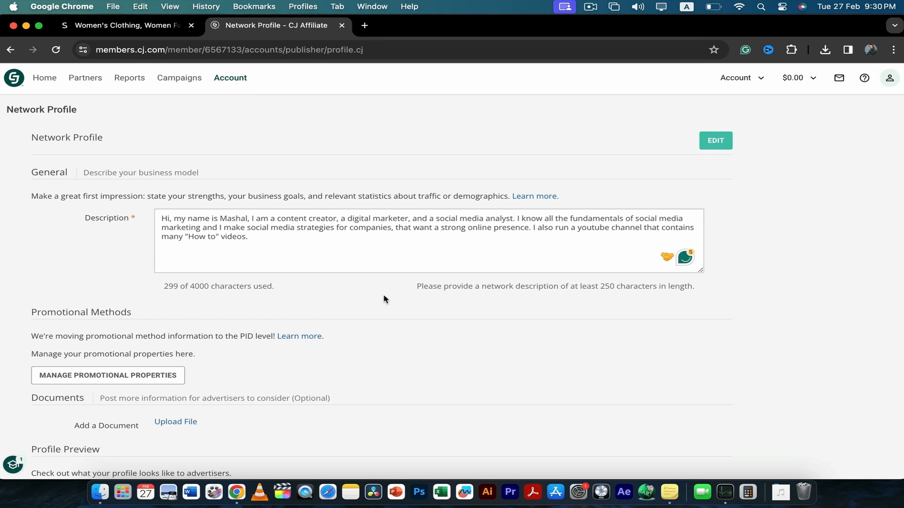
{"action": "scroll", "coordinate": [343, 286], "scroll_direction": "down", "scroll_amount": 2}
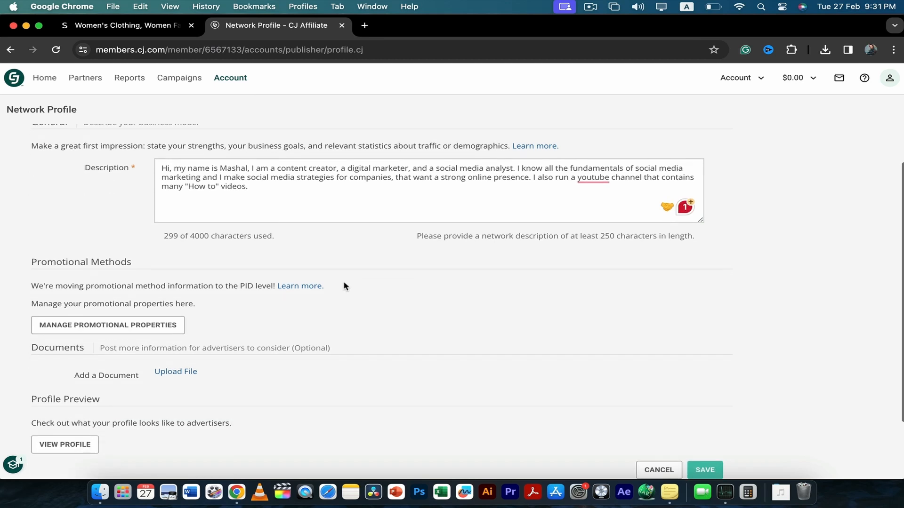
{"action": "left_click", "coordinate": [149, 328]}
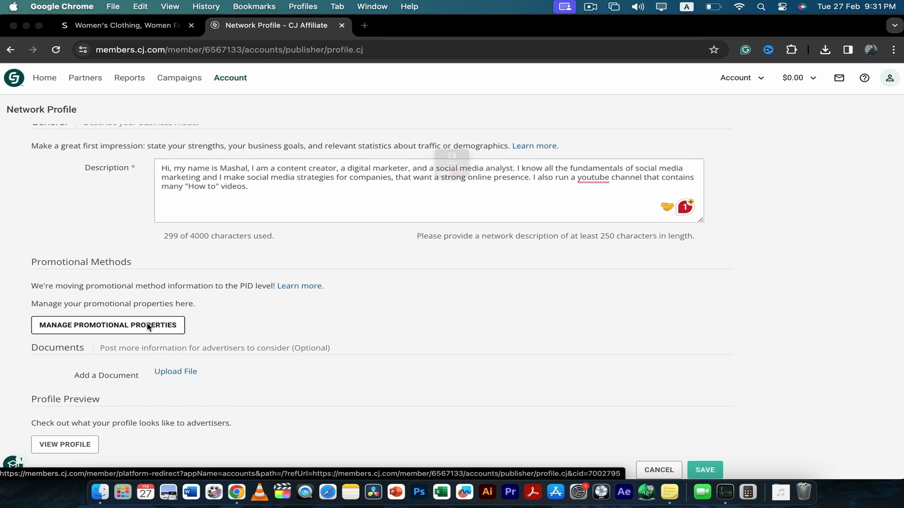
{"action": "left_click", "coordinate": [398, 217]}
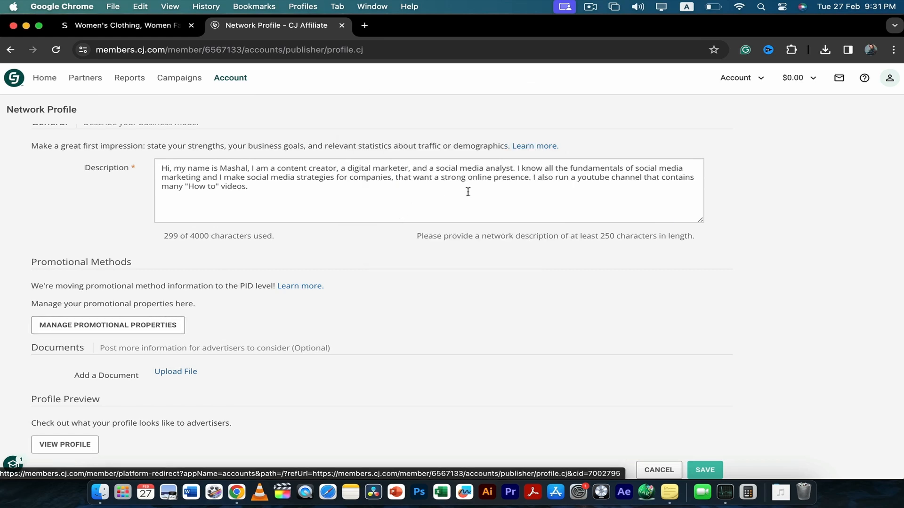
{"action": "scroll", "coordinate": [461, 207], "scroll_direction": "up", "scroll_amount": 2}
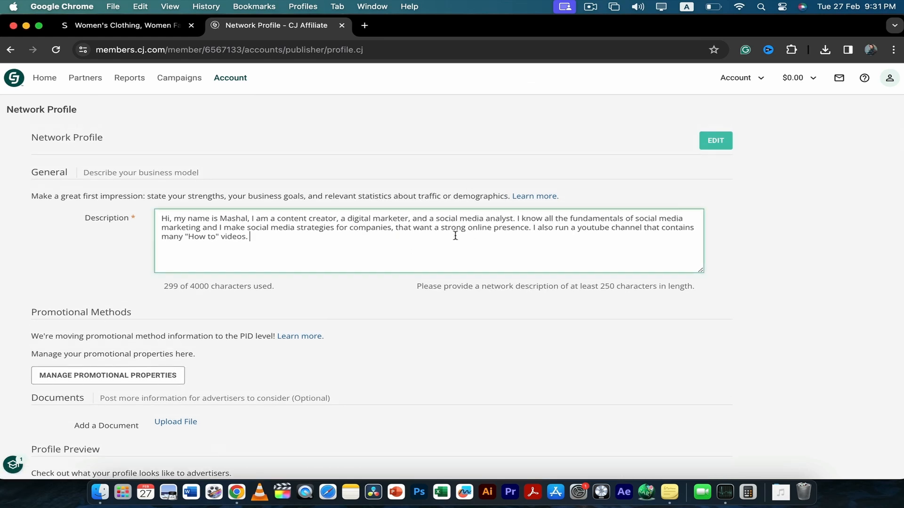
{"action": "scroll", "coordinate": [455, 235], "scroll_direction": "down", "scroll_amount": 4}
{"action": "left_click", "coordinate": [714, 399]}
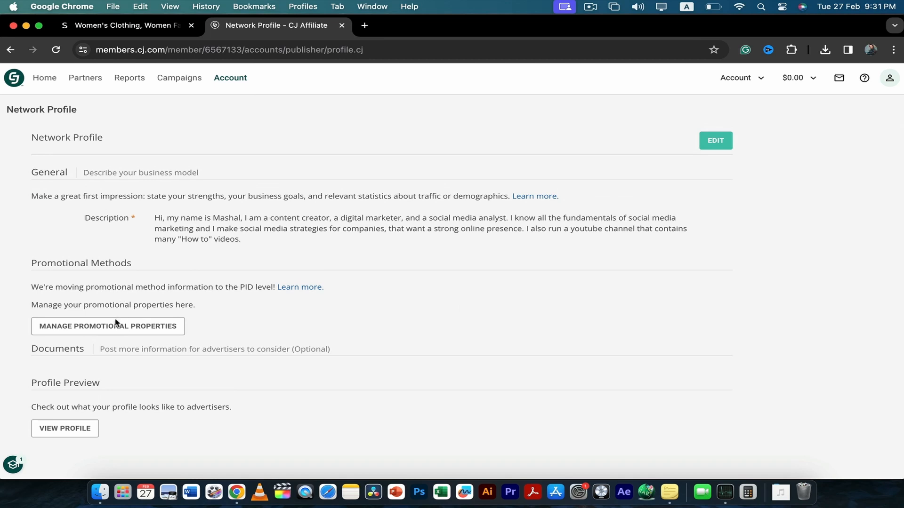
Go to the promotional properties management from the Network Profile and start creating a new property
{"action": "left_click", "coordinate": [114, 328]}
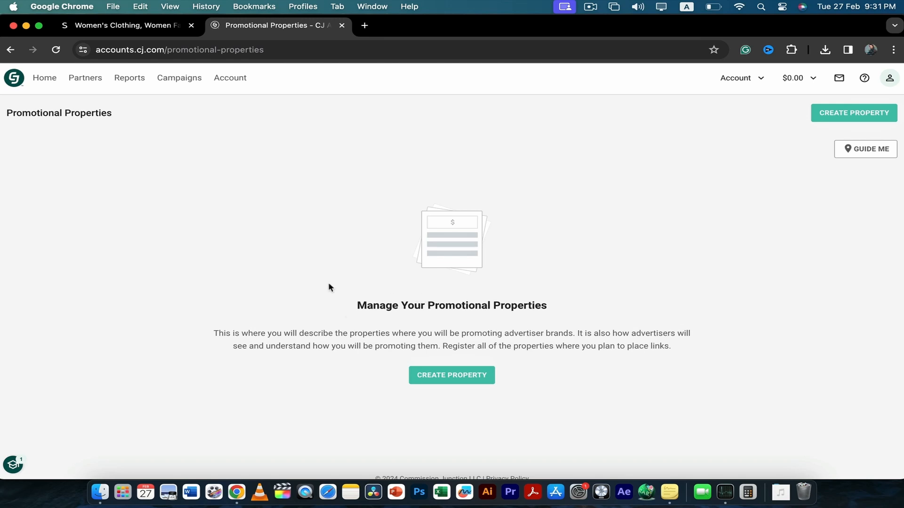
{"action": "left_click", "coordinate": [463, 384]}
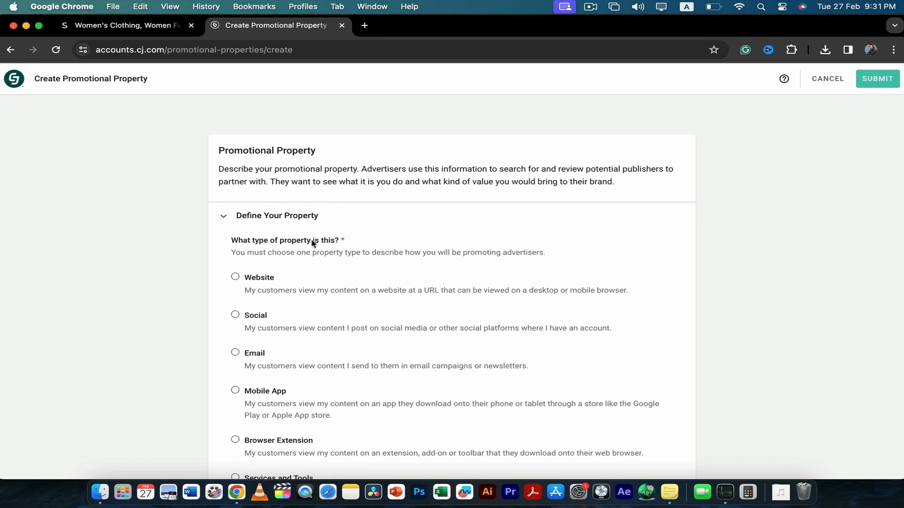
Skim the whole promotional property form from the property types down to the optional tags and return to its beginning
{"action": "scroll", "coordinate": [312, 243], "scroll_direction": "down", "scroll_amount": 2}
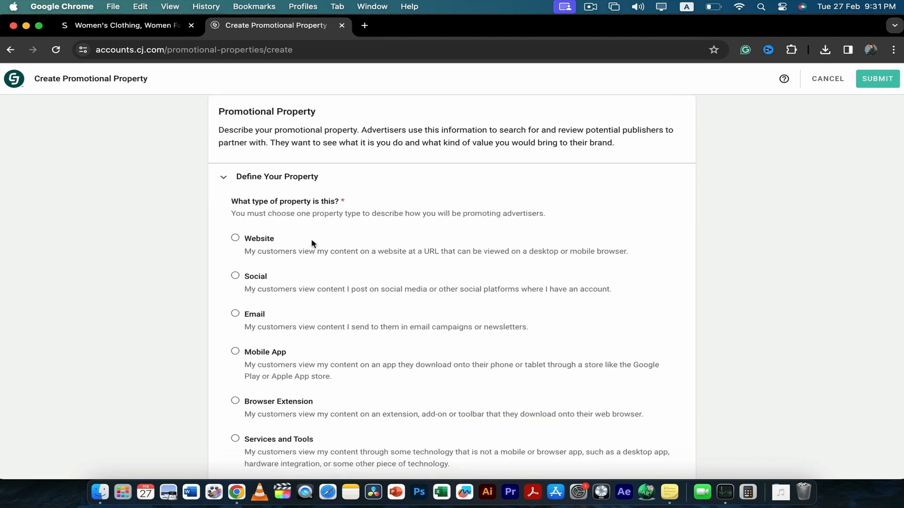
{"action": "scroll", "coordinate": [312, 243], "scroll_direction": "down", "scroll_amount": 4}
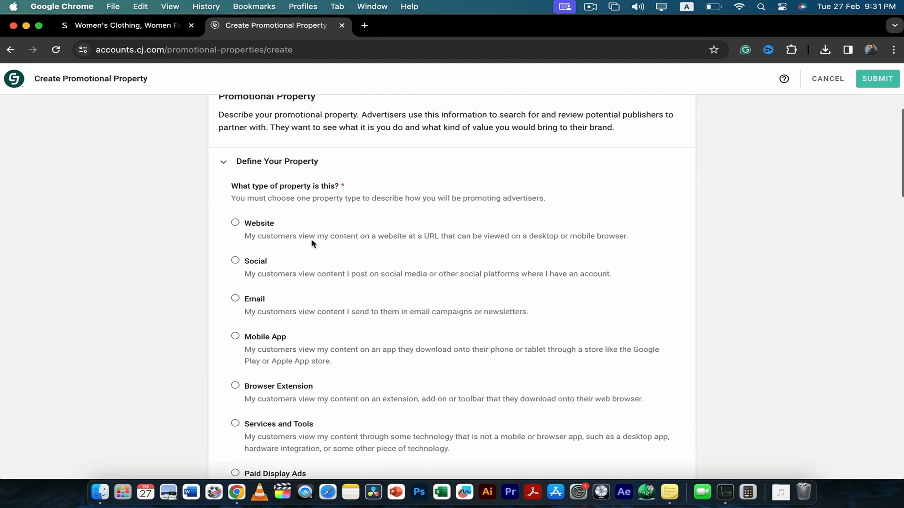
{"action": "scroll", "coordinate": [311, 239], "scroll_direction": "down", "scroll_amount": 1}
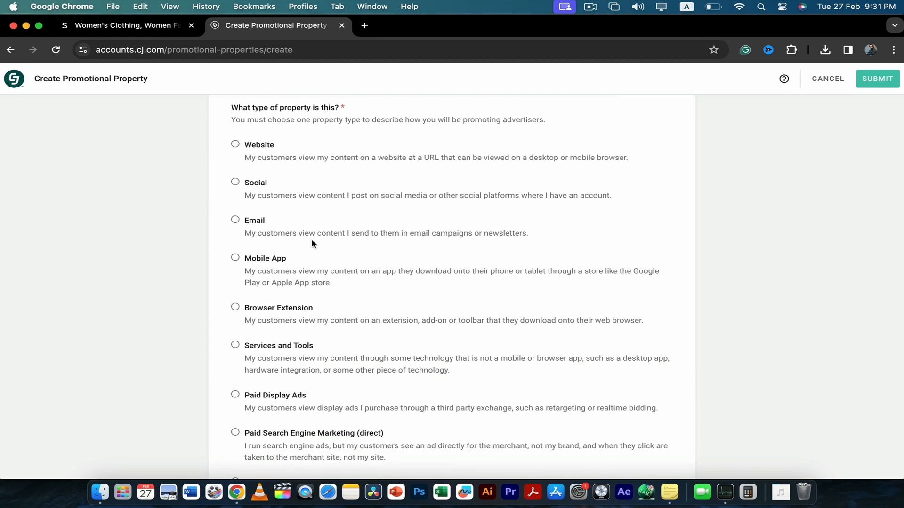
{"action": "scroll", "coordinate": [312, 242], "scroll_direction": "down", "scroll_amount": 2}
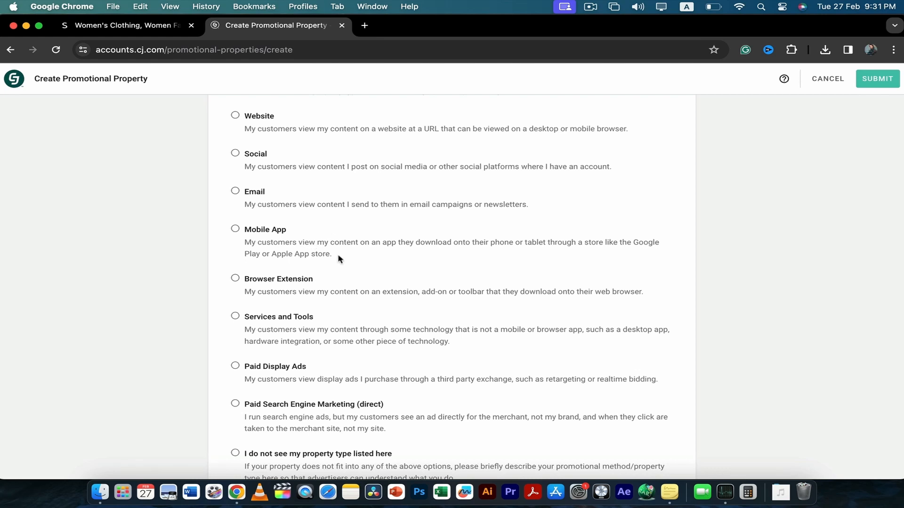
{"action": "scroll", "coordinate": [338, 259], "scroll_direction": "down", "scroll_amount": 4}
{"action": "scroll", "coordinate": [339, 258], "scroll_direction": "up", "scroll_amount": 10}
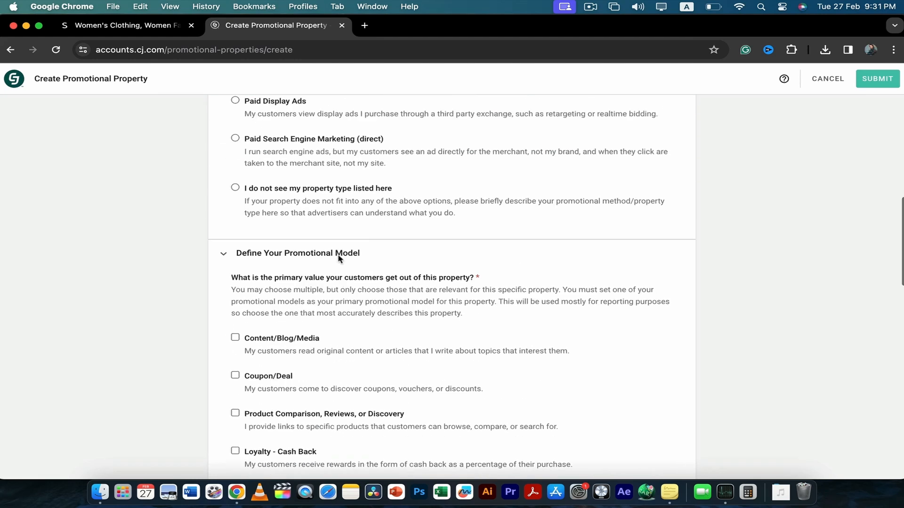
{"action": "scroll", "coordinate": [339, 326], "scroll_direction": "down", "scroll_amount": 10}
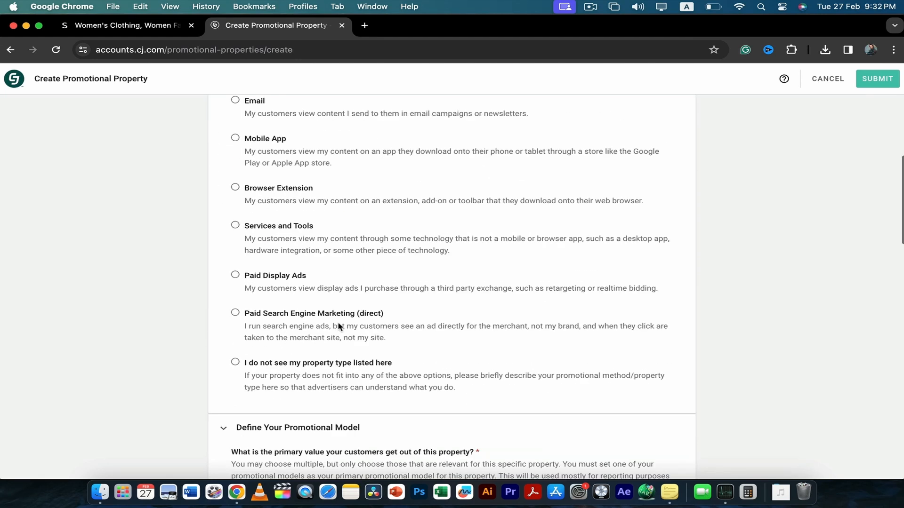
{"action": "scroll", "coordinate": [338, 325], "scroll_direction": "down", "scroll_amount": 10}
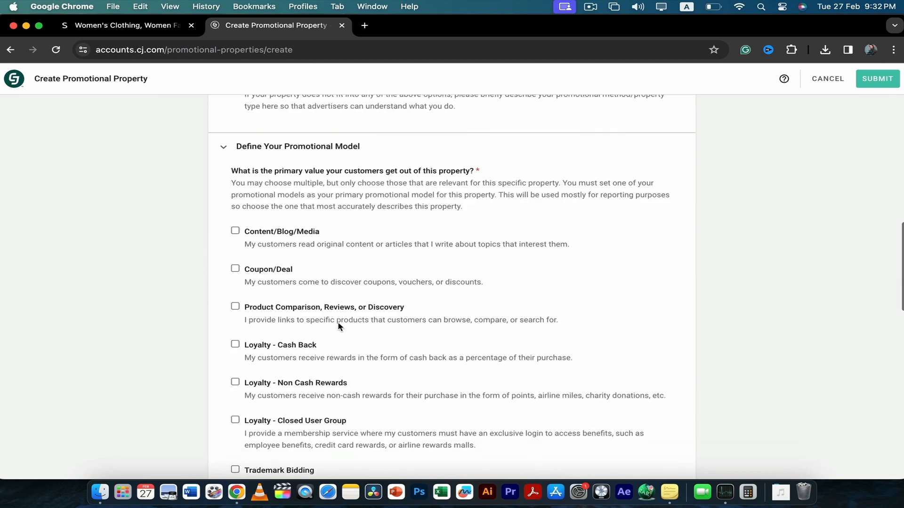
{"action": "scroll", "coordinate": [338, 324], "scroll_direction": "down", "scroll_amount": 10}
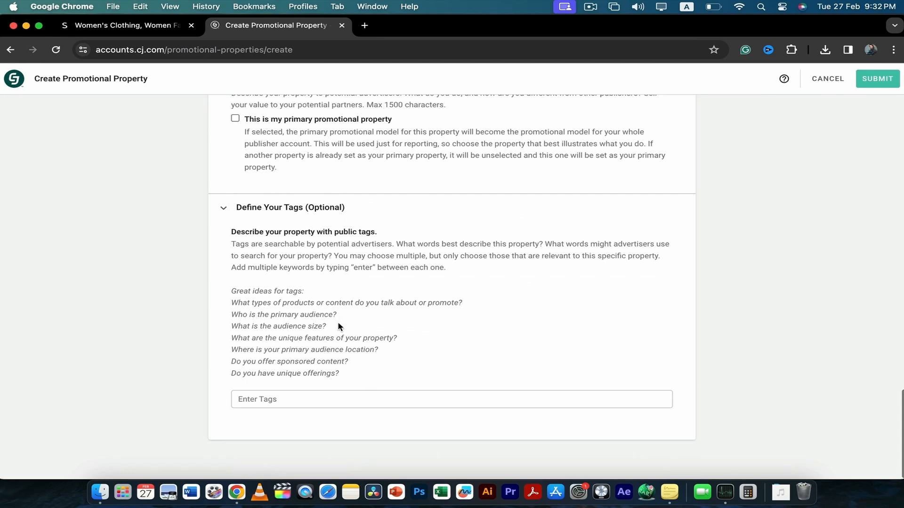
{"action": "scroll", "coordinate": [339, 326], "scroll_direction": "up", "scroll_amount": 20}
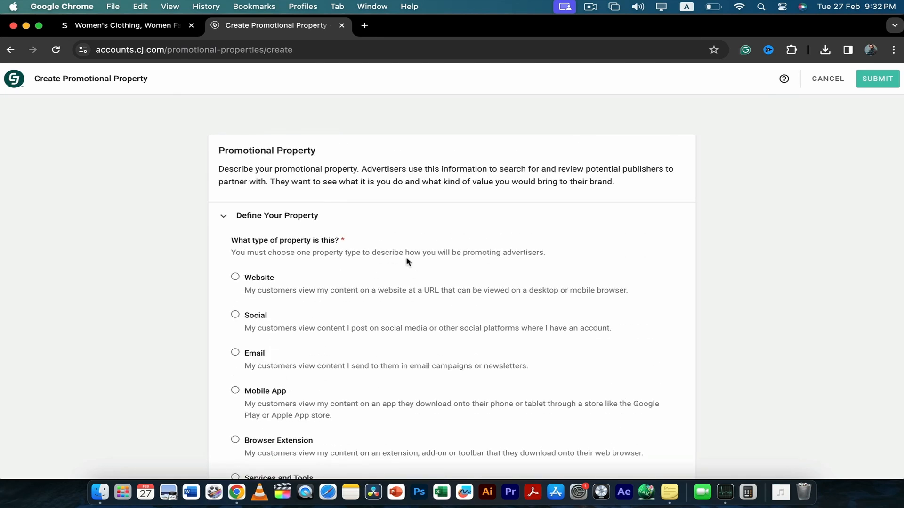
Read through the form's property types, promotional model options, name and description fields, and tag guidance
{"action": "scroll", "coordinate": [406, 258], "scroll_direction": "down", "scroll_amount": 7}
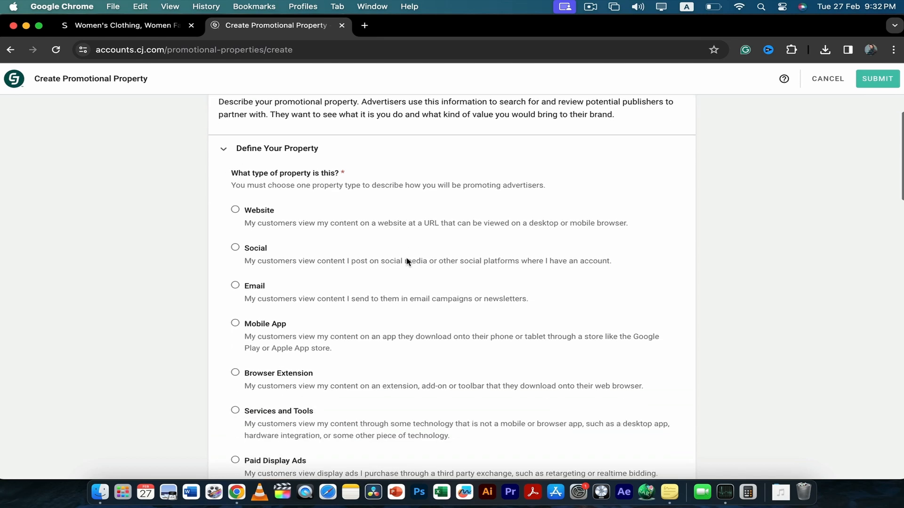
{"action": "scroll", "coordinate": [306, 193], "scroll_direction": "up", "scroll_amount": 7}
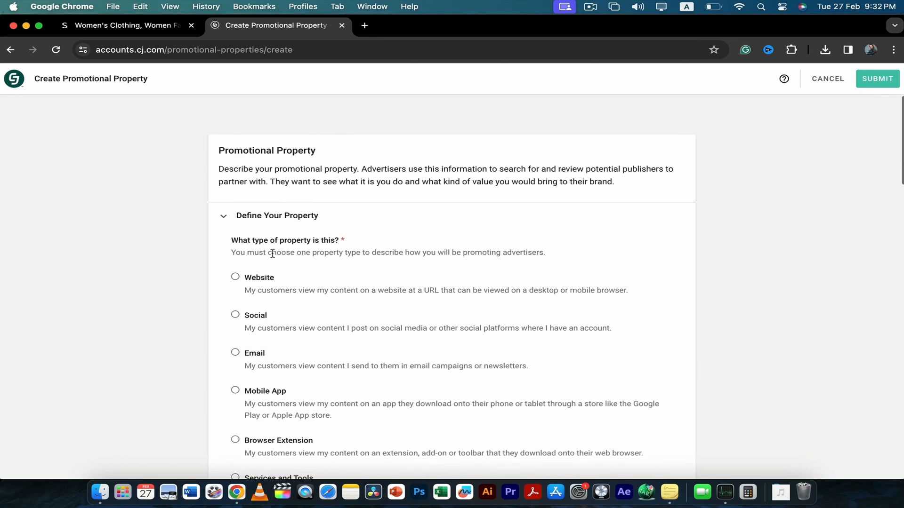
{"action": "scroll", "coordinate": [358, 323], "scroll_direction": "down", "scroll_amount": 1}
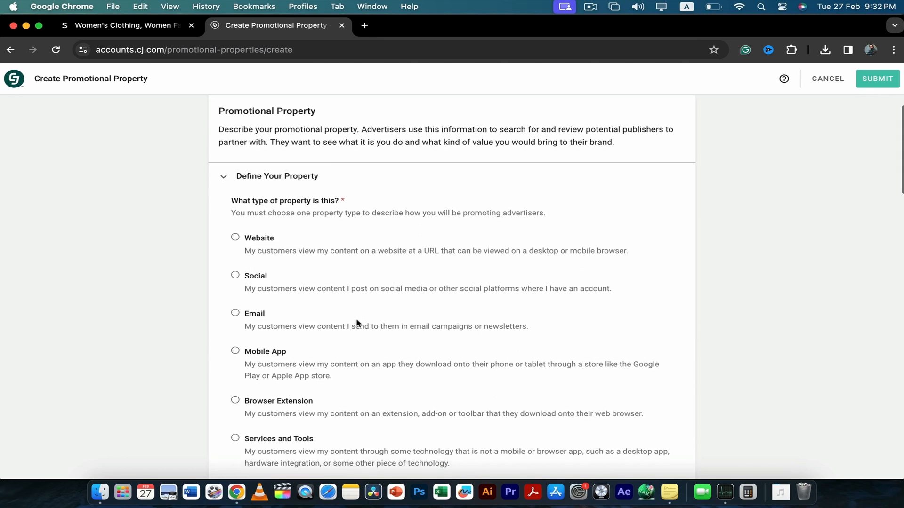
{"action": "scroll", "coordinate": [356, 322], "scroll_direction": "down", "scroll_amount": 1}
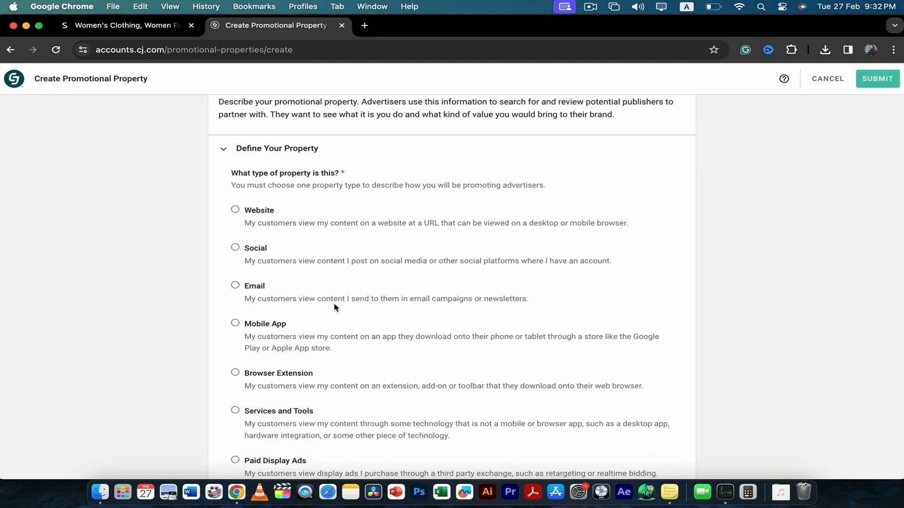
{"action": "scroll", "coordinate": [375, 319], "scroll_direction": "down", "scroll_amount": 3}
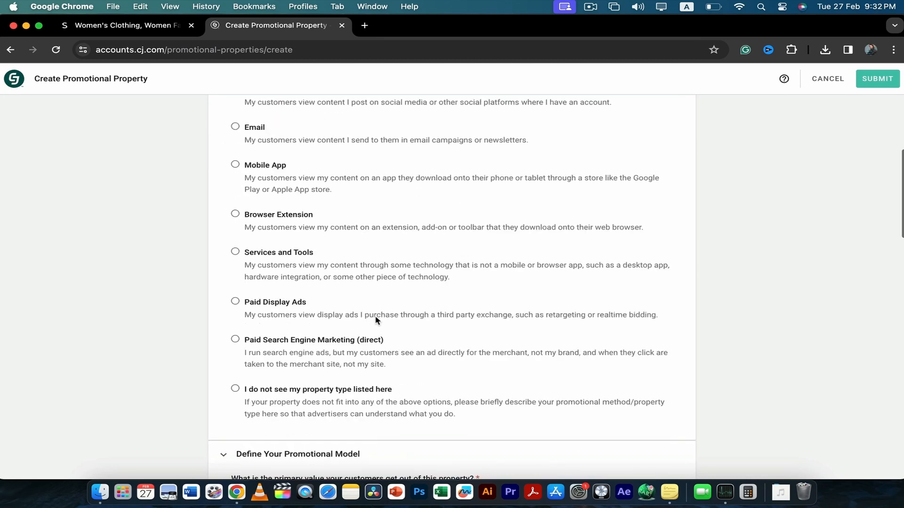
{"action": "scroll", "coordinate": [375, 319], "scroll_direction": "down", "scroll_amount": 7}
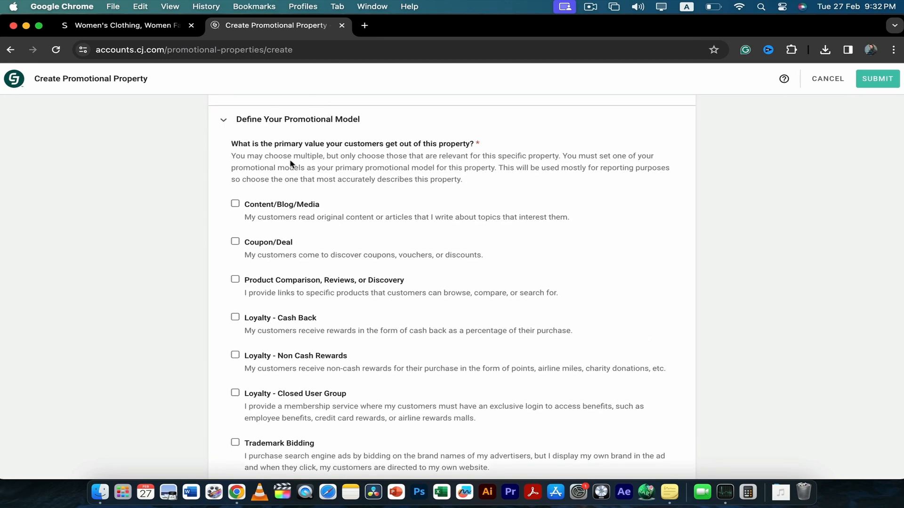
{"action": "scroll", "coordinate": [354, 191], "scroll_direction": "down", "scroll_amount": 1}
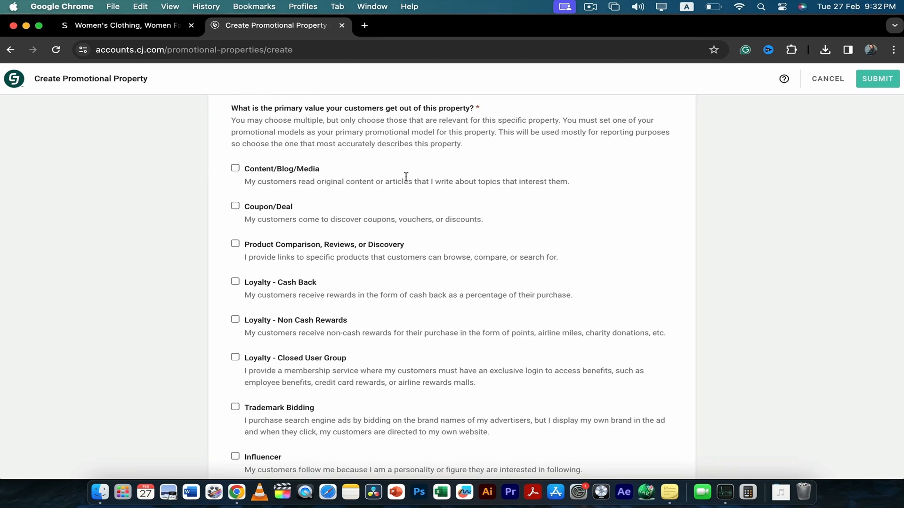
{"action": "scroll", "coordinate": [406, 177], "scroll_direction": "up", "scroll_amount": 6}
{"action": "scroll", "coordinate": [387, 250], "scroll_direction": "down", "scroll_amount": 10}
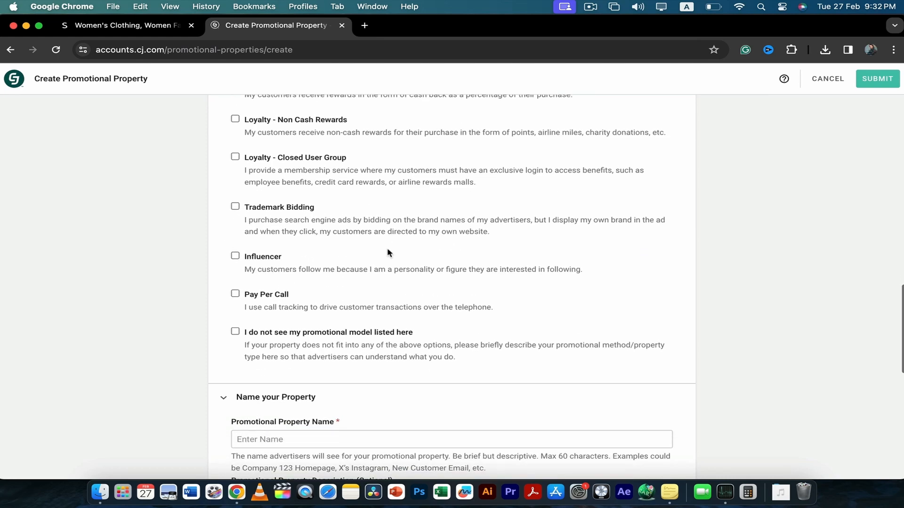
{"action": "scroll", "coordinate": [387, 247], "scroll_direction": "down", "scroll_amount": 4}
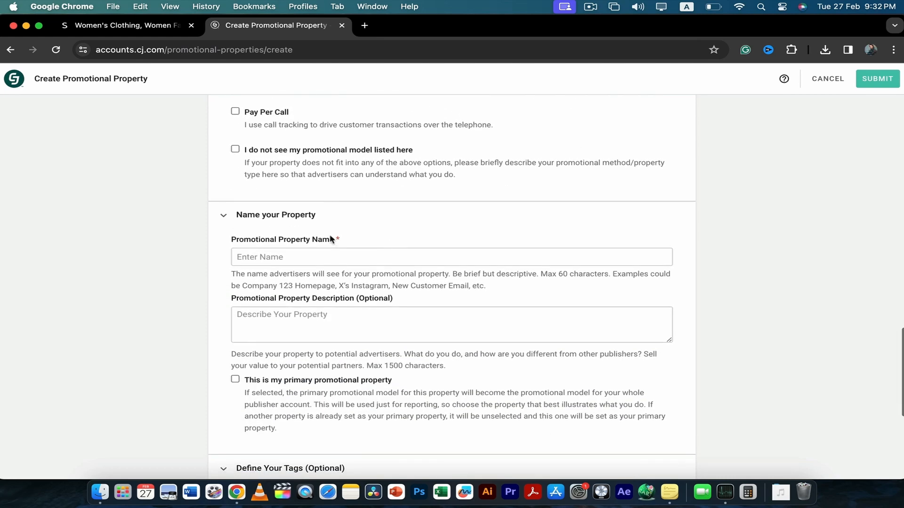
{"action": "scroll", "coordinate": [378, 251], "scroll_direction": "down", "scroll_amount": 6}
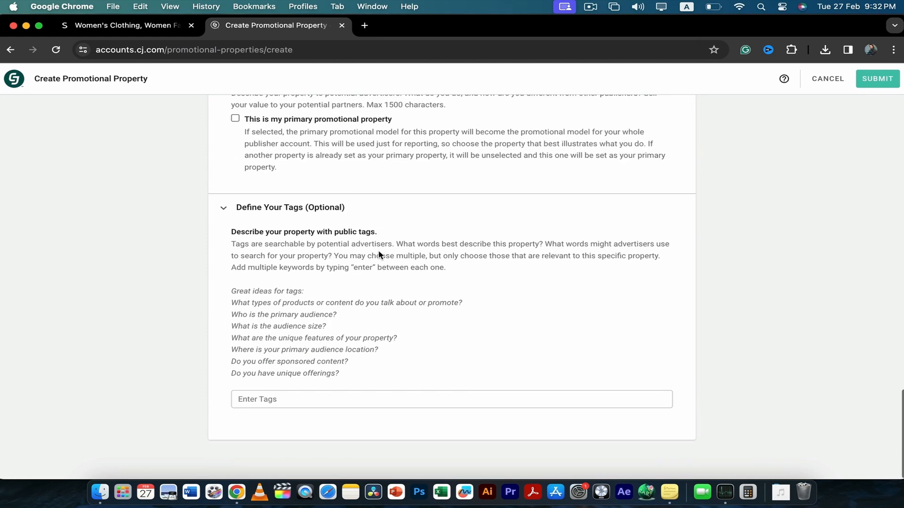
Review the completed YouTube social property form from the property type through the tags, and submit the promotional property
{"action": "scroll", "coordinate": [378, 252], "scroll_direction": "up", "scroll_amount": 9}
{"action": "scroll", "coordinate": [378, 251], "scroll_direction": "up", "scroll_amount": 15}
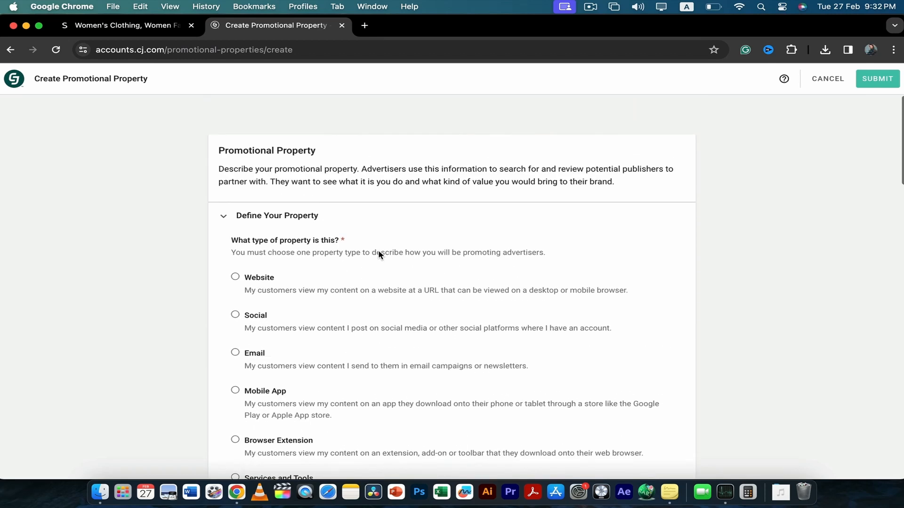
{"action": "scroll", "coordinate": [365, 257], "scroll_direction": "down", "scroll_amount": 1}
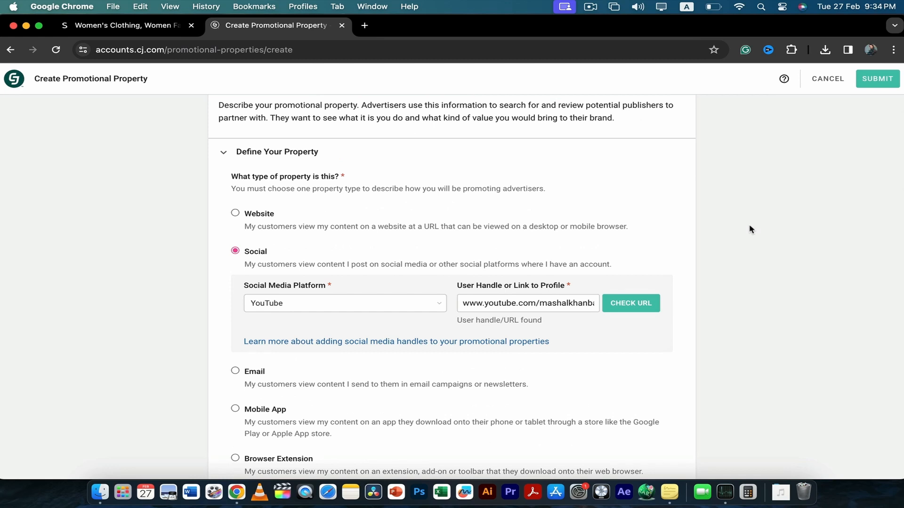
{"action": "scroll", "coordinate": [608, 227], "scroll_direction": "down", "scroll_amount": 10}
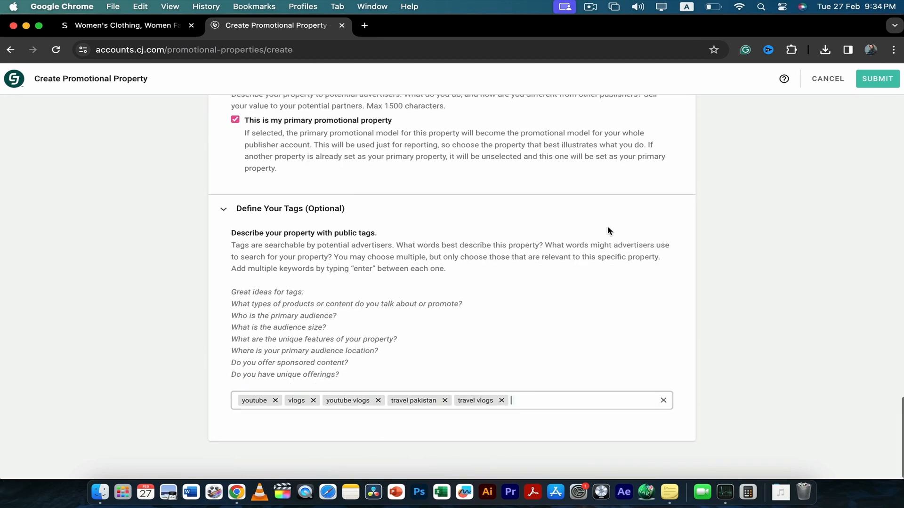
{"action": "scroll", "coordinate": [607, 230], "scroll_direction": "up", "scroll_amount": 12}
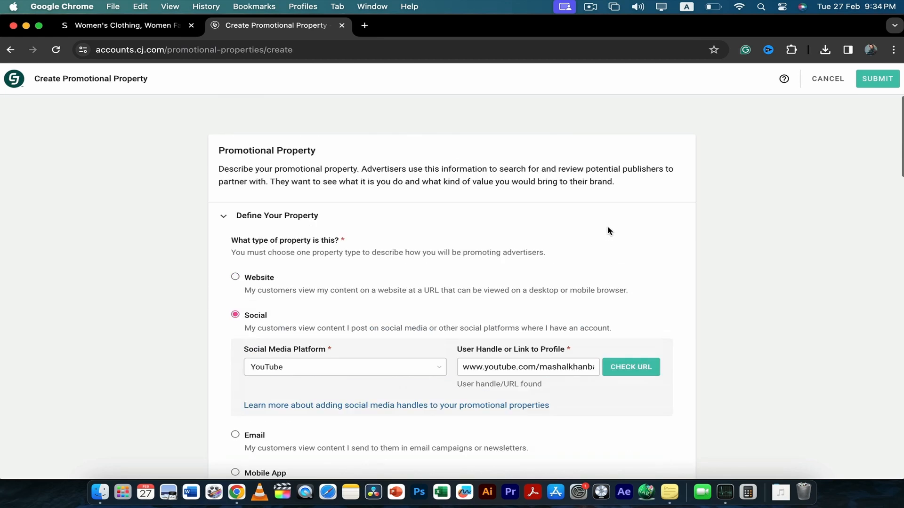
{"action": "left_click", "coordinate": [863, 81]}
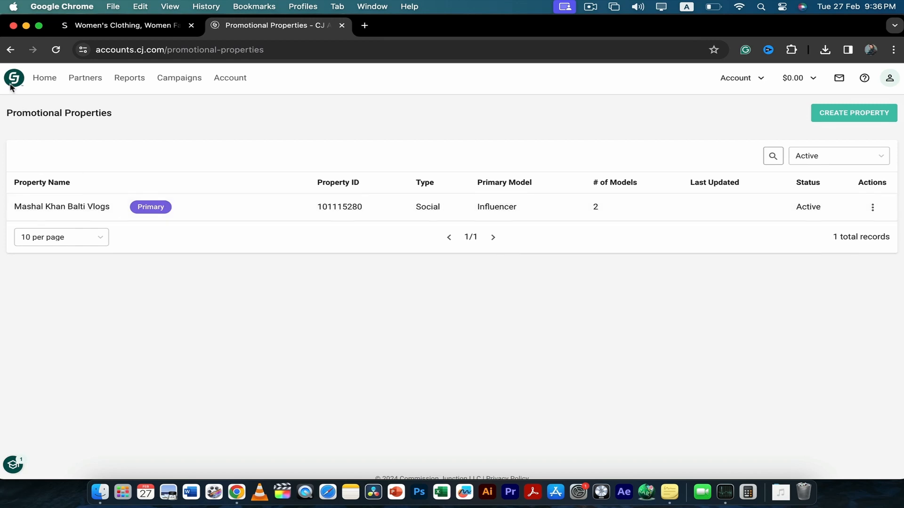
Go to the account's home page, open the Find Advertisers listing and skim the available advertiser programs
{"action": "left_click", "coordinate": [44, 77]}
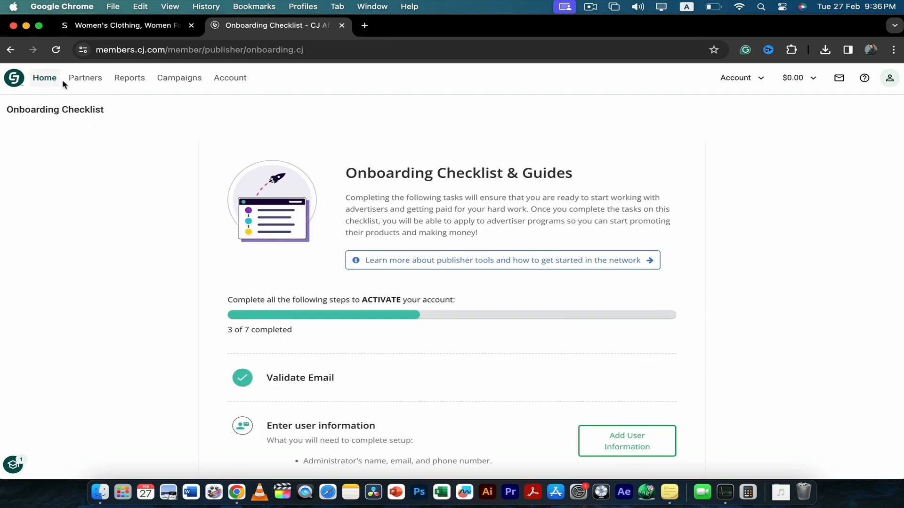
{"action": "mouse_move", "coordinate": [83, 78]}
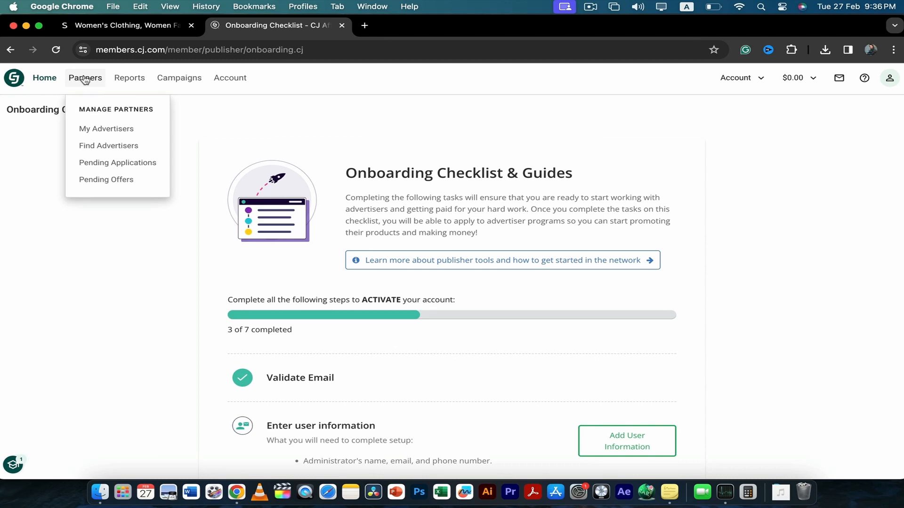
{"action": "left_click", "coordinate": [97, 147]}
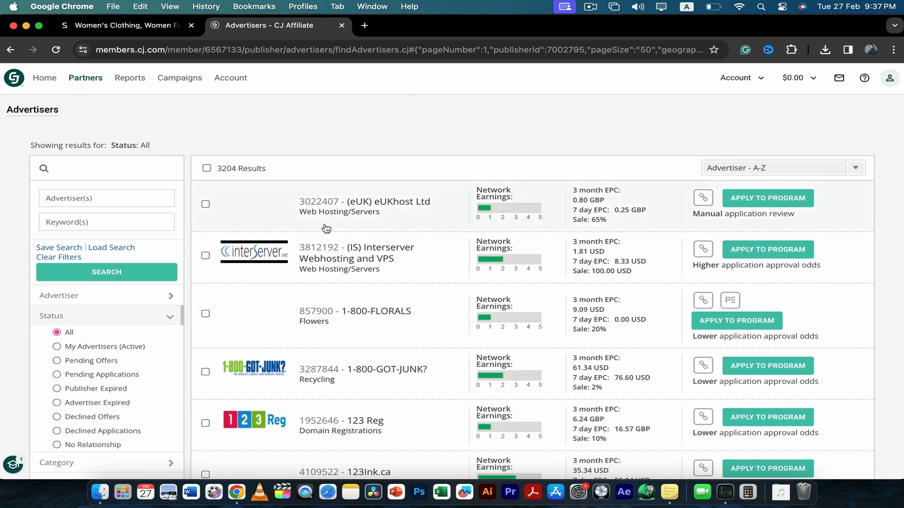
{"action": "scroll", "coordinate": [326, 228], "scroll_direction": "down", "scroll_amount": 6}
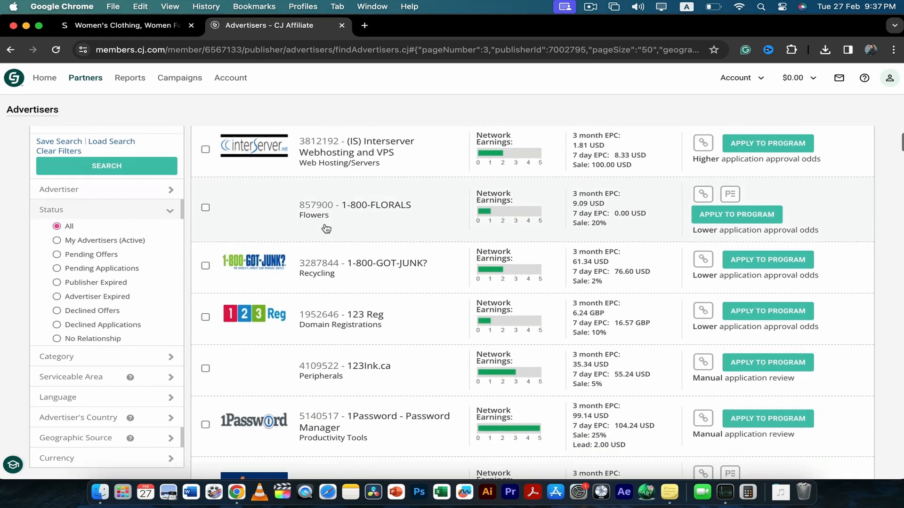
{"action": "scroll", "coordinate": [326, 229], "scroll_direction": "up", "scroll_amount": 6}
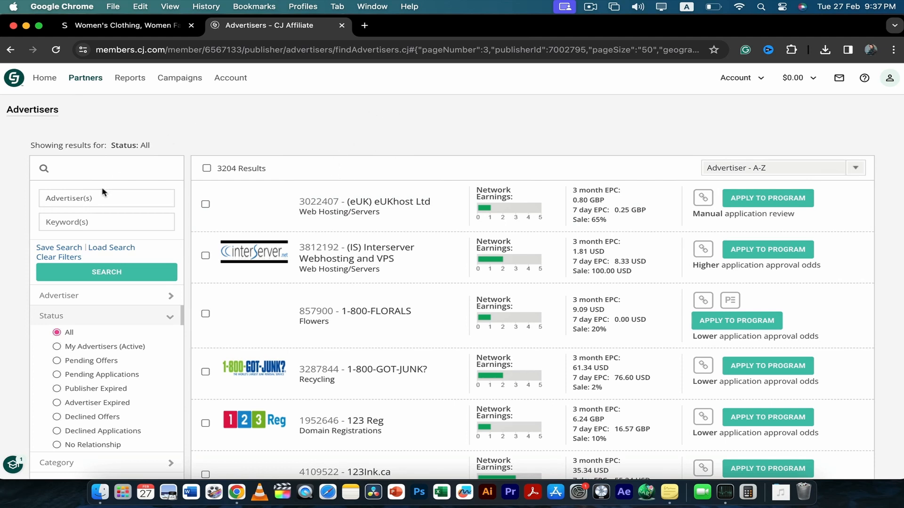
Filter the advertiser listing by the SHEIN advertiser and run the search
{"action": "left_click", "coordinate": [96, 198]}
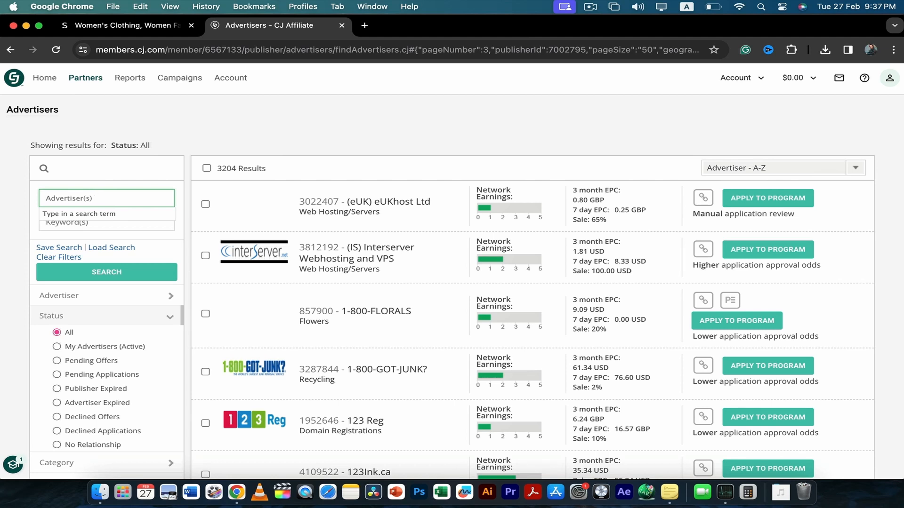
{"action": "type", "text": "shein"}
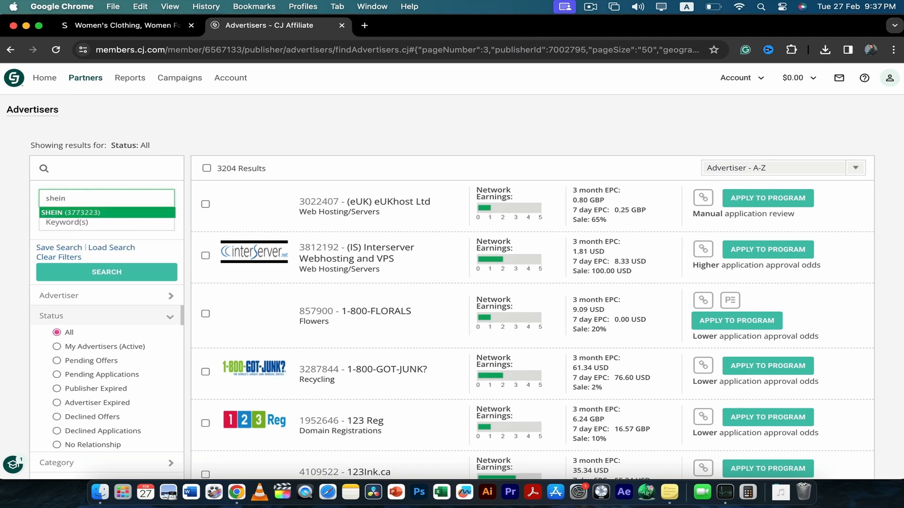
{"action": "left_click", "coordinate": [104, 213]}
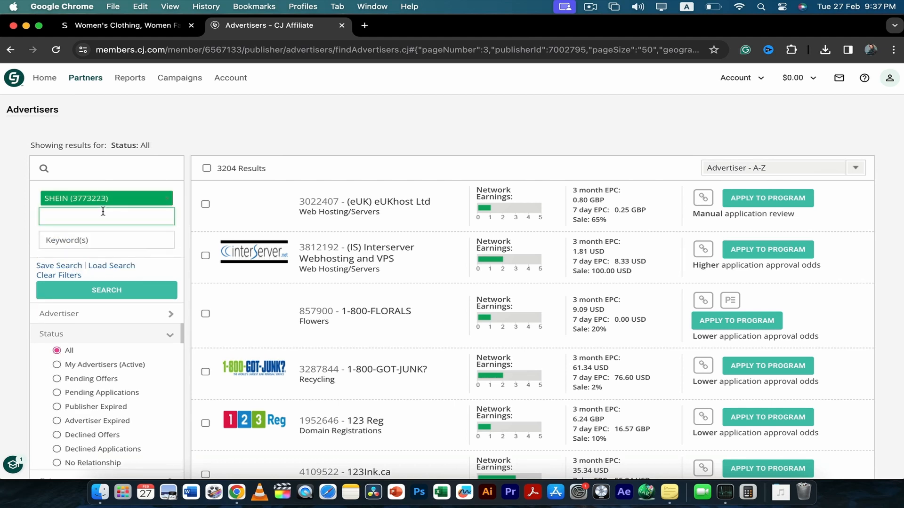
{"action": "left_click", "coordinate": [98, 287]}
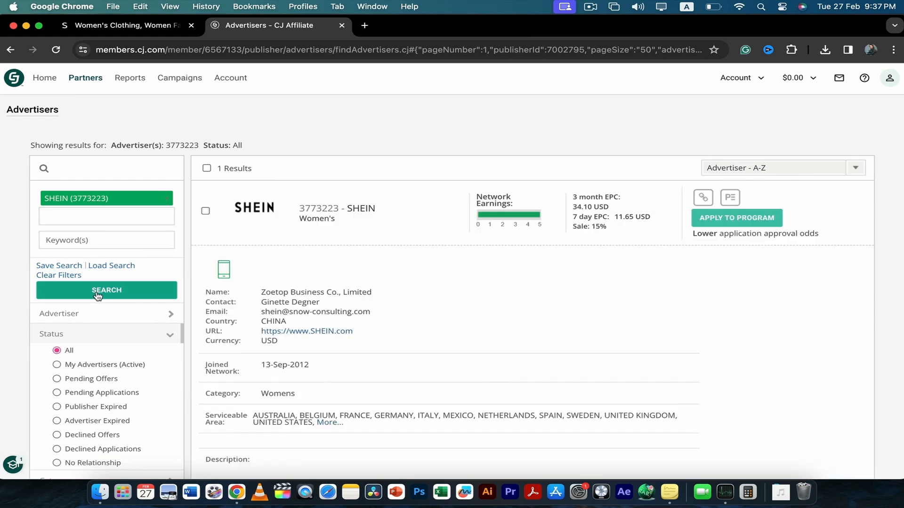